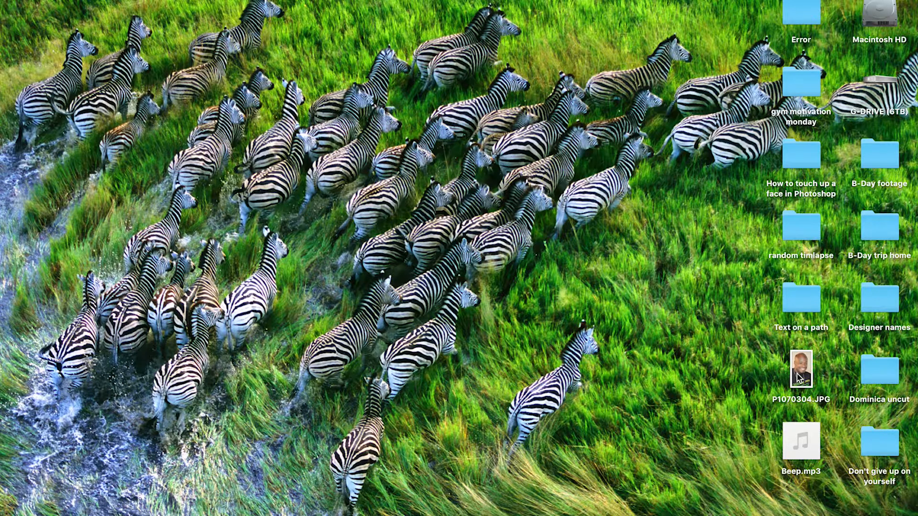
- Open the desktop photo P1070304.JPG in Adobe Photoshop CC 2018
right_click(797, 378)
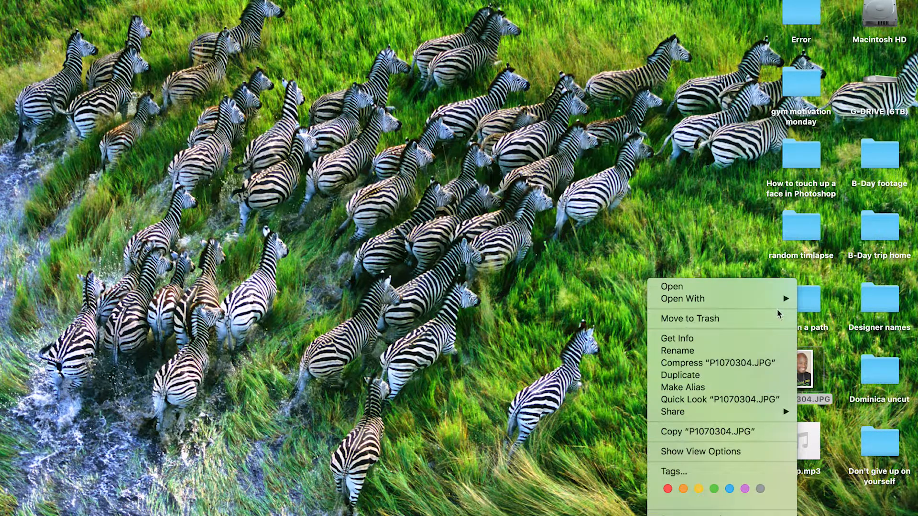
mouse_move(776, 298)
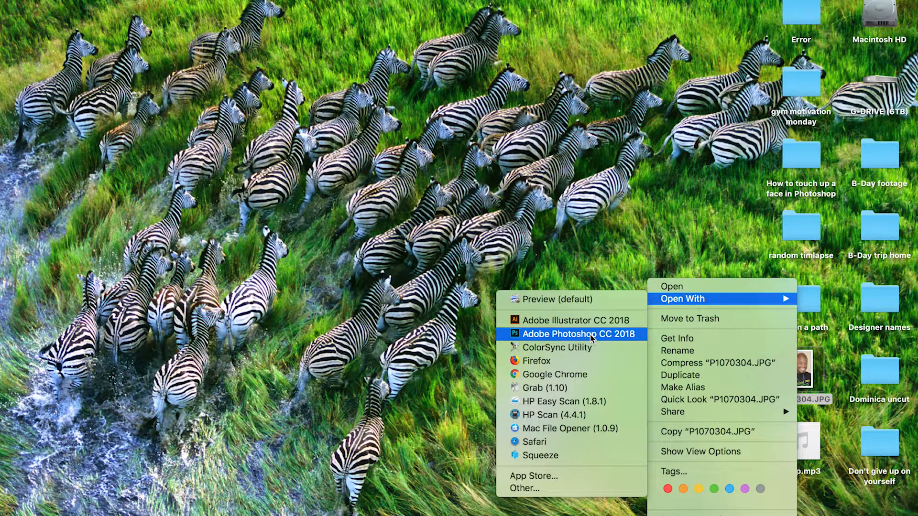
left_click(688, 241)
right_click(801, 374)
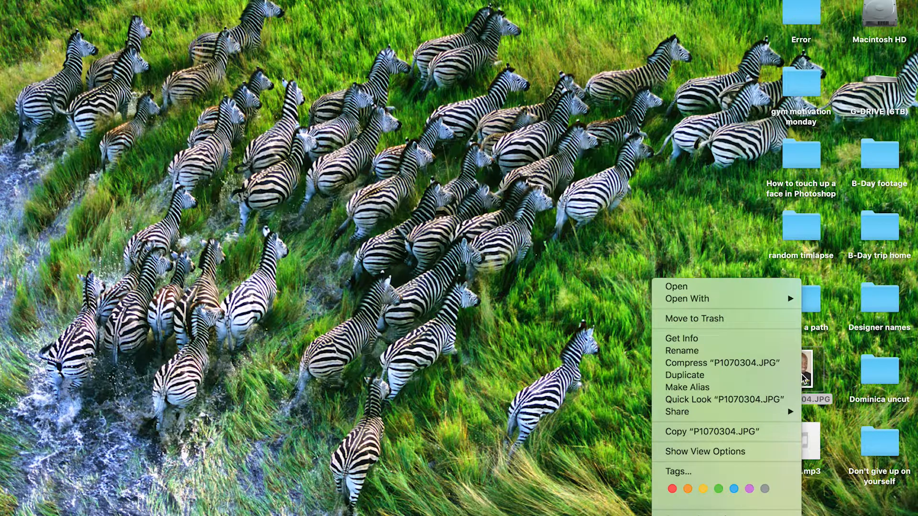
left_click(580, 335)
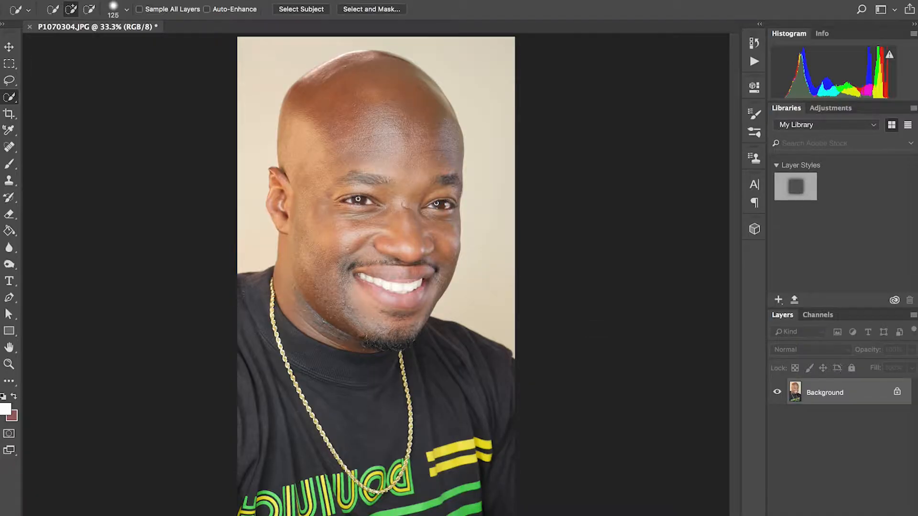
- Convert the locked Background into a regular layer named "Orginal"
left_click(10, 47)
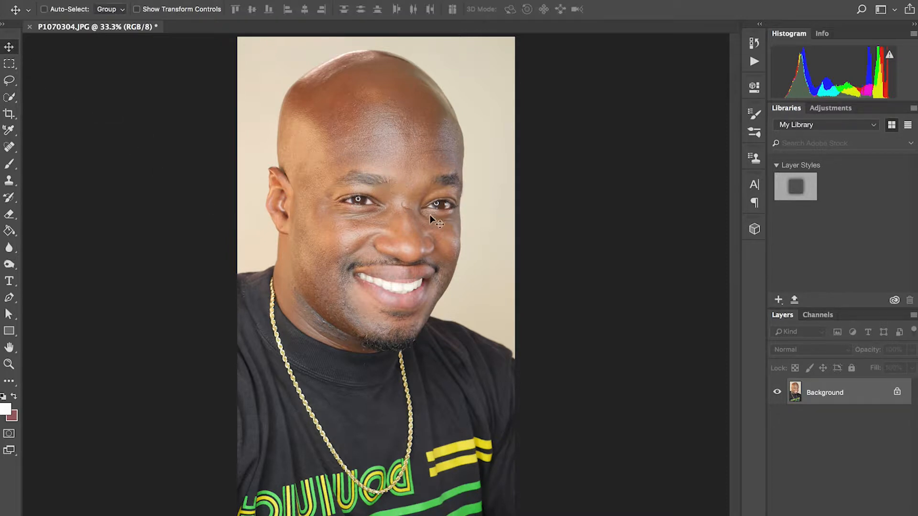
double_click(821, 394)
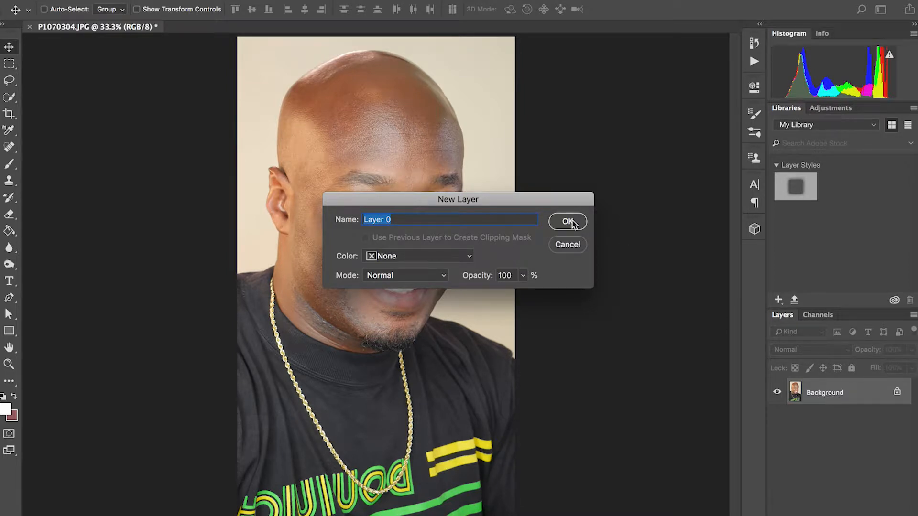
type("Orginal")
left_click(575, 222)
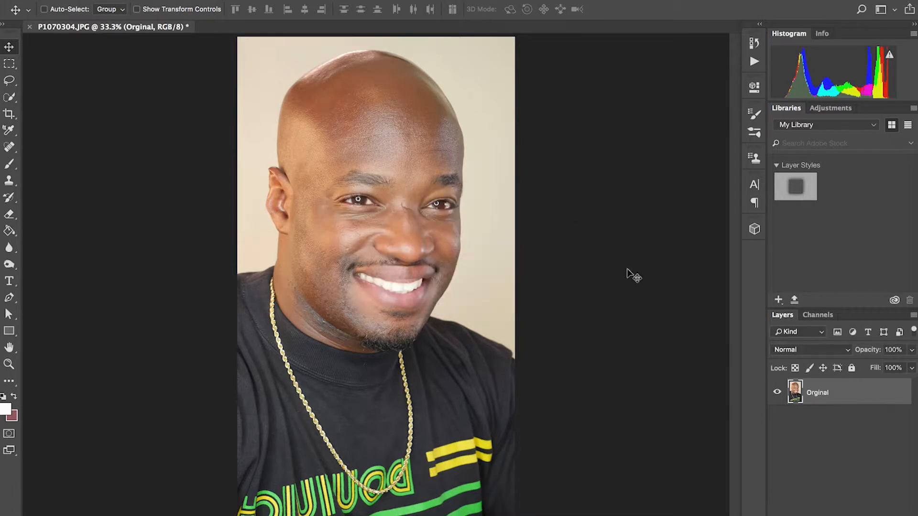
- Duplicate the Orginal layer under the name "copy" and hide the Orginal layer
right_click(820, 397)
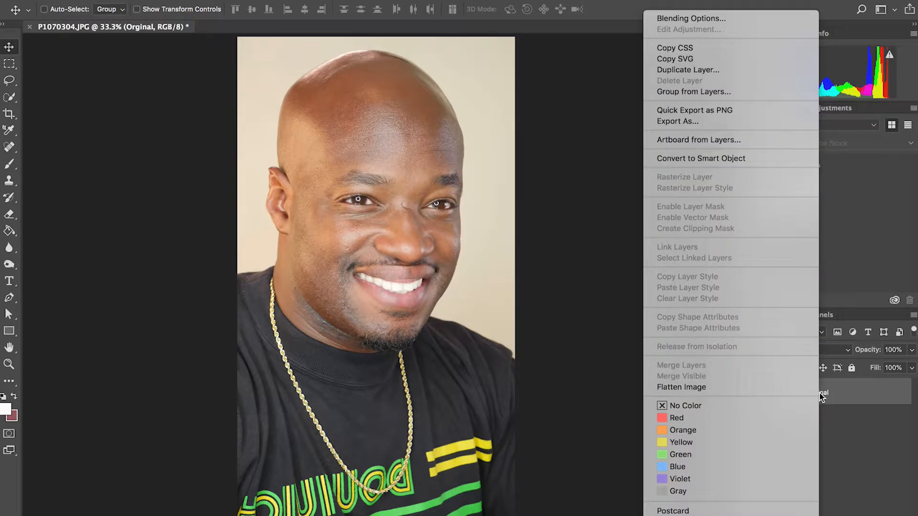
left_click(741, 69)
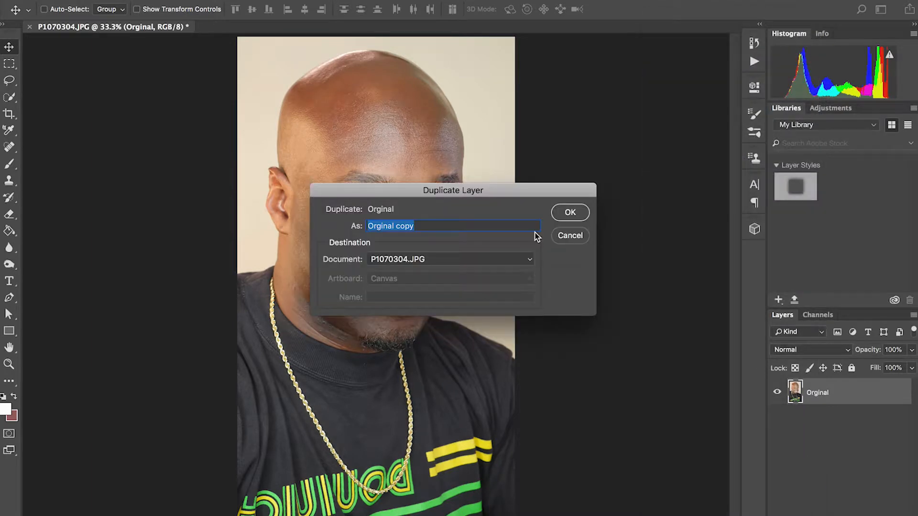
type("copu")
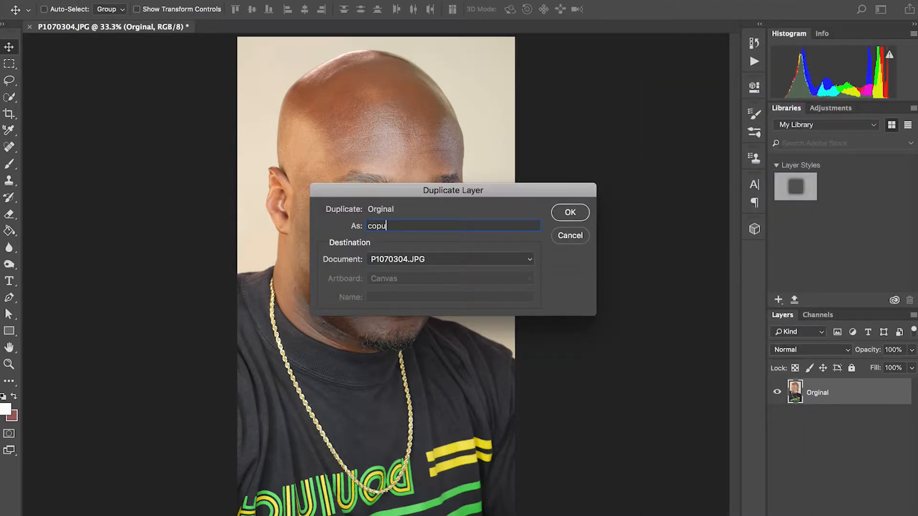
key("BackSpace")
type("y")
left_click(566, 214)
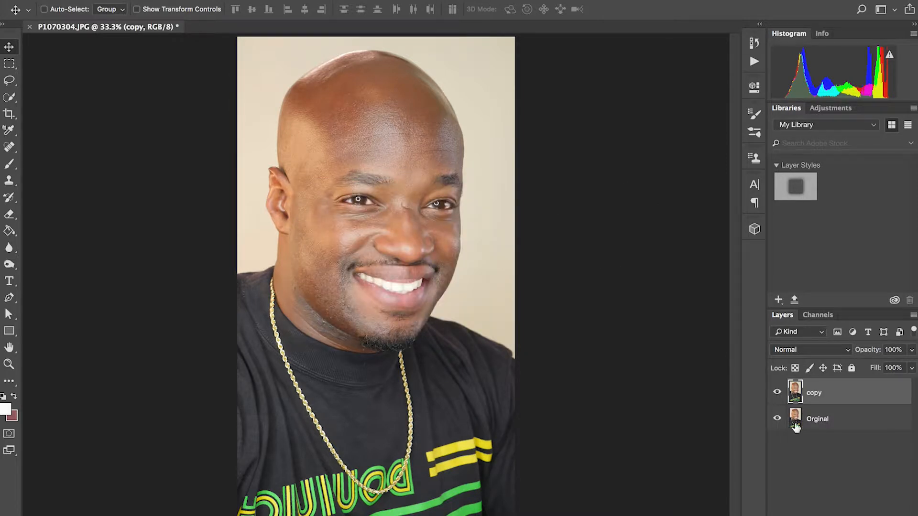
left_click(775, 418)
- Choose the Spot Healing Brush and set its brush size to 81 px
left_click(10, 147)
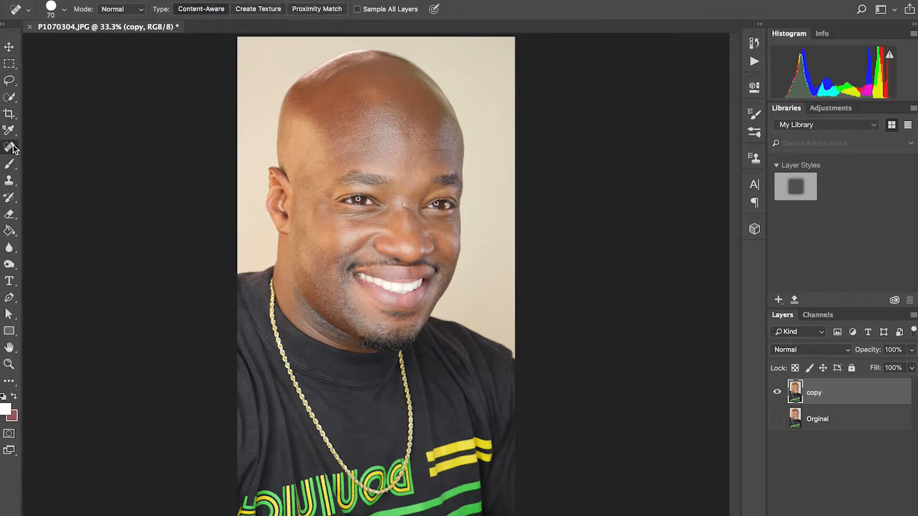
right_click(13, 148)
left_click(51, 150)
key("bracketright")
key("bracketright")
key("bracketright")
key("bracketright")
key("bracketright")
key("bracketright")
key("bracketright")
key("bracketright")
key("bracketright")
key("bracketright")
key("bracketright")
key("bracketright")
key("bracketright")
key("bracketleft")
key("bracketleft")
key("bracketleft")
key("bracketleft")
key("bracketleft")
key("bracketleft")
key("bracketleft")
key("bracketleft")
left_click(65, 10)
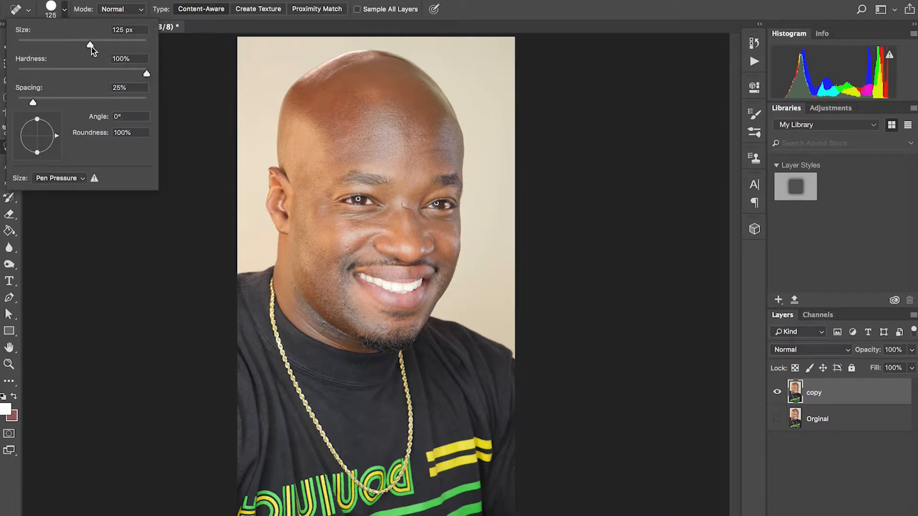
mouse_move(90, 45)
left_mouse_down()
mouse_move(51, 45)
mouse_move(70, 44)
left_mouse_up()
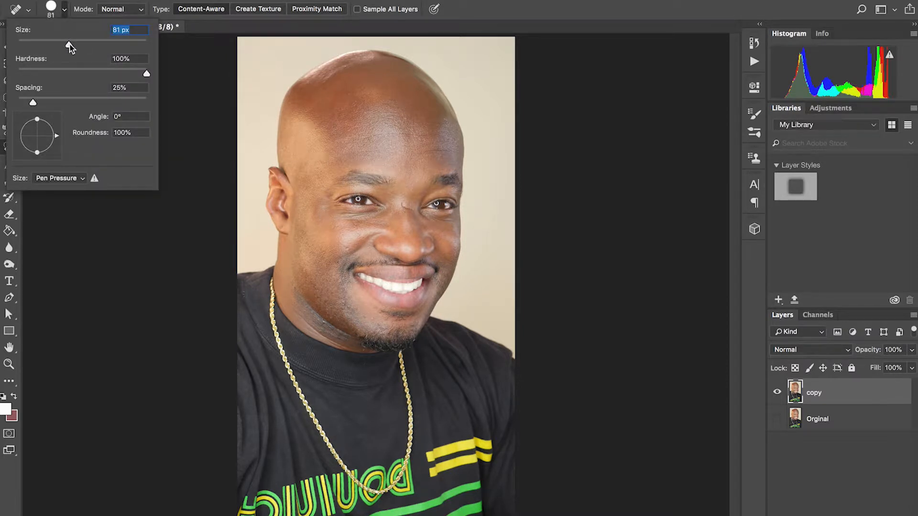
left_click(180, 99)
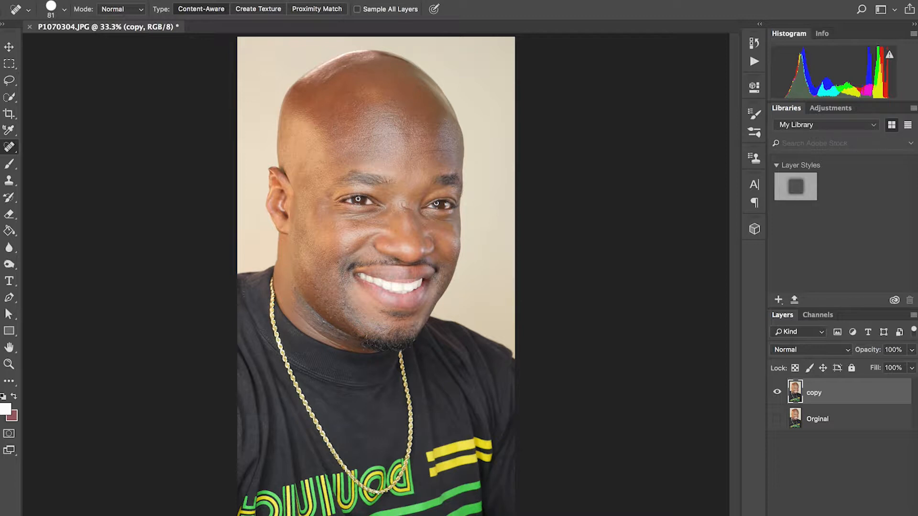
- Heal the crease on the nose bridge and small blemishes along the jaw and beside the nose, using a smaller brush for fine spots
left_click_drag(402, 203, 413, 210)
left_click(407, 209)
key("bracketleft")
key("bracketleft")
left_click(409, 208)
left_click_drag(408, 208, 403, 204)
left_click_drag(405, 208, 411, 210)
left_click_drag(296, 294, 360, 345)
left_click(327, 301)
left_click(345, 305)
left_click(333, 303)
left_click(385, 220)
- Select the whole head and neck with the Quick Selection tool at a 150 px brush size
left_click(11, 99)
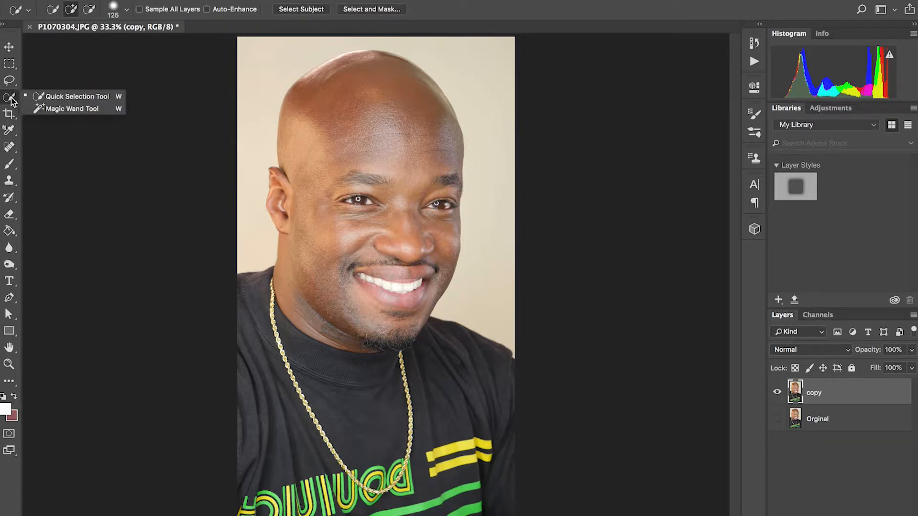
left_click(38, 97)
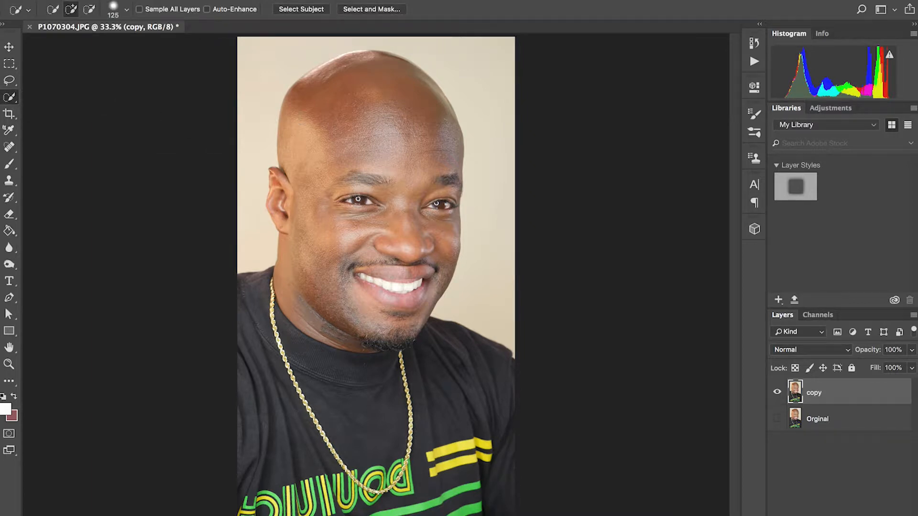
key("bracketright")
key("bracketright")
key("bracketright")
key("bracketright")
key("bracketright")
key("bracketleft")
key("bracketleft")
key("bracketleft")
key("bracketleft")
mouse_move(299, 93)
left_mouse_down()
mouse_move(382, 77)
mouse_move(408, 102)
mouse_move(454, 206)
mouse_move(385, 209)
mouse_move(402, 263)
mouse_move(335, 342)
mouse_move(392, 304)
mouse_move(408, 338)
mouse_move(360, 332)
left_mouse_up()
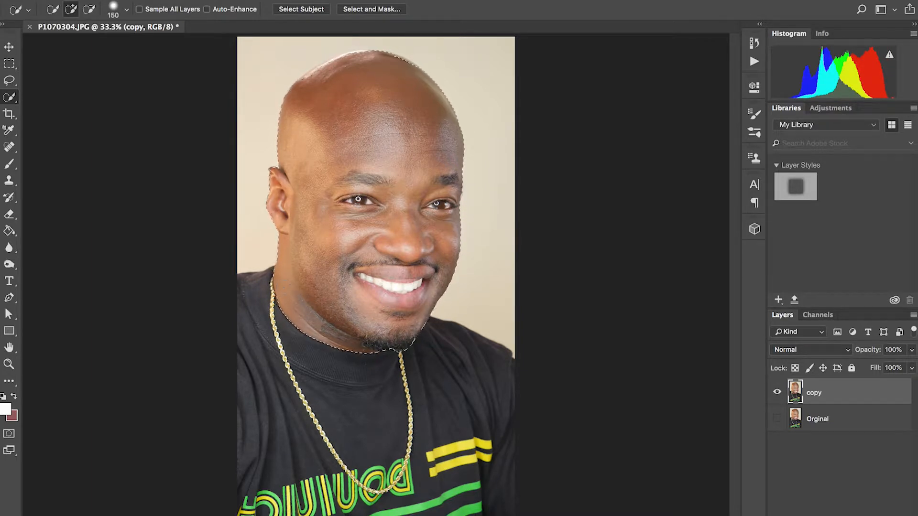
- Reduce the selection brush to 80 px and examine the selection edge around the neck, ear and head up close
key("super+plus")
key("super+plus")
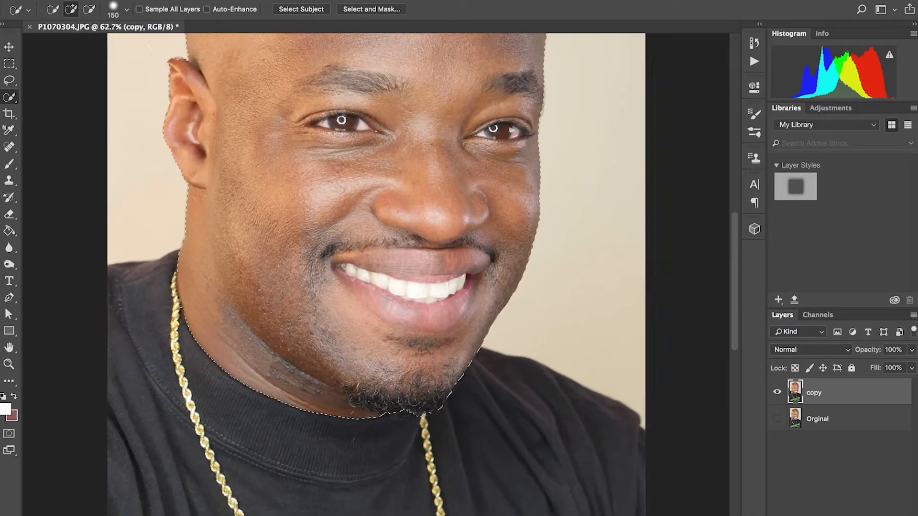
scroll(376, 274, "up", 1)
scroll(376, 275, "left", 4)
key("bracketleft")
key("bracketleft")
key("bracketleft")
key("bracketleft")
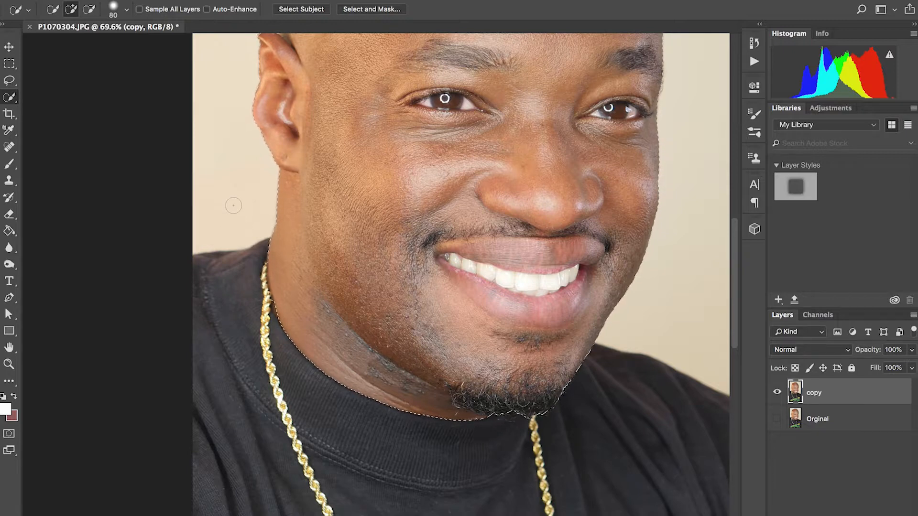
key("alt")
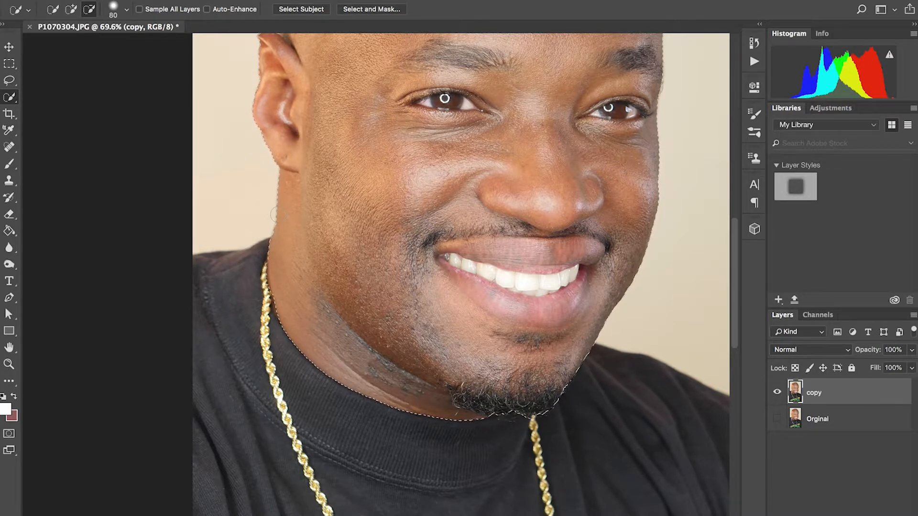
scroll(279, 215, "up", 3)
scroll(278, 215, "right", 2)
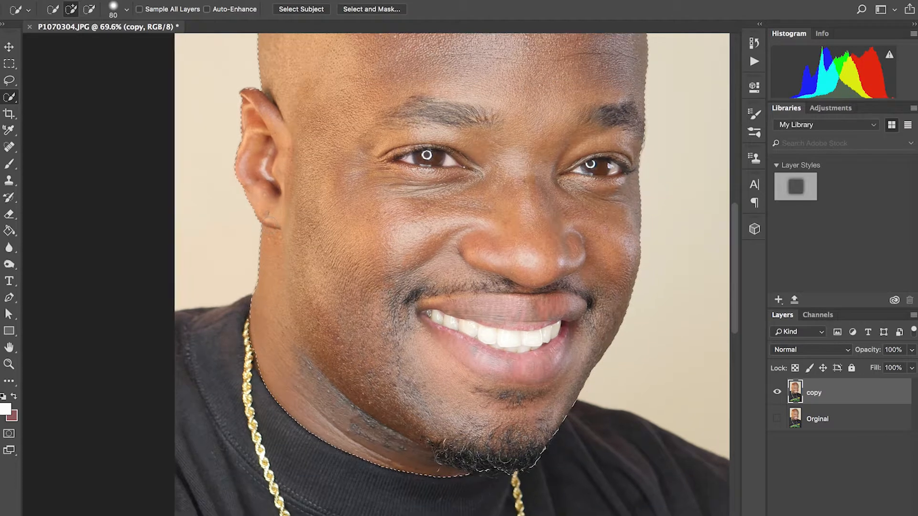
scroll(375, 274, "up", 5)
scroll(375, 273, "right", 4)
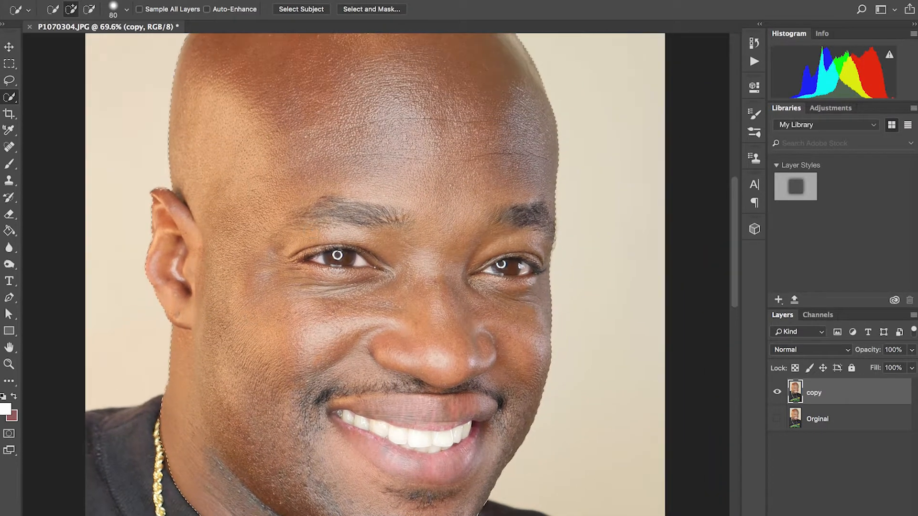
scroll(337, 255, "down", 5)
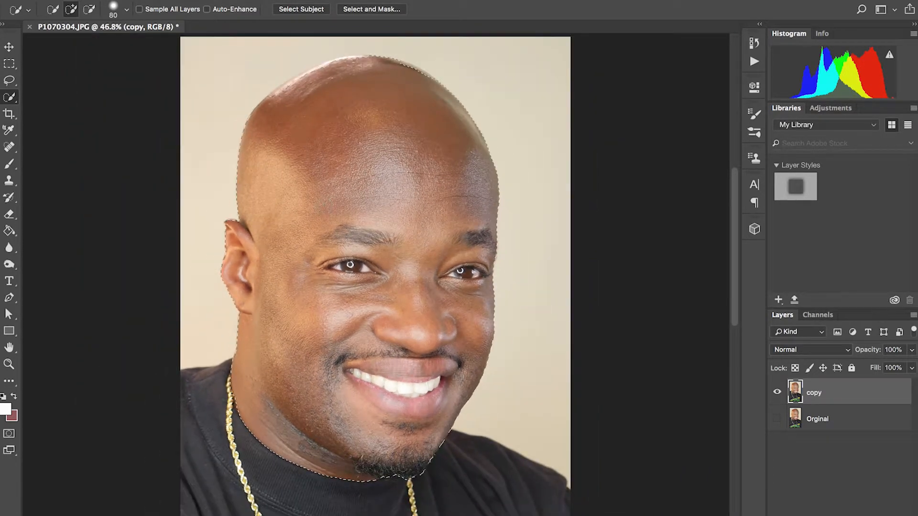
scroll(350, 264, "down", 1)
scroll(351, 264, "down", 2)
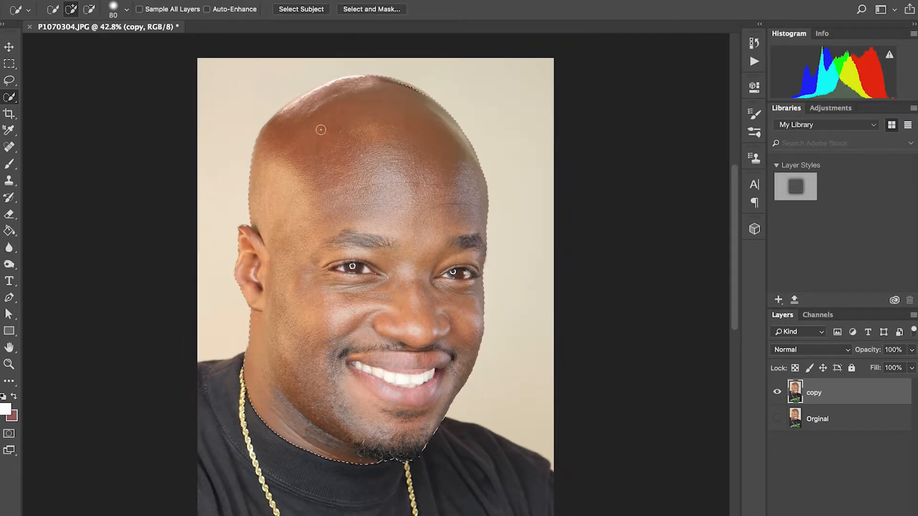
- Refine the selection with radius 3 px, smooth 20 and feather 8.9 px, and output it as a new layer with layer mask
left_click(363, 10)
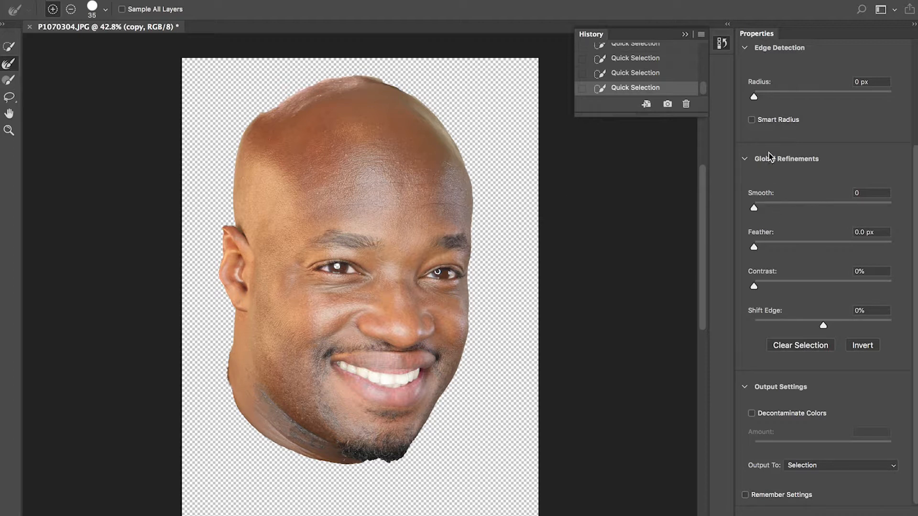
left_click_drag(754, 98, 774, 97)
left_click_drag(753, 209, 782, 205)
left_click_drag(754, 247, 806, 246)
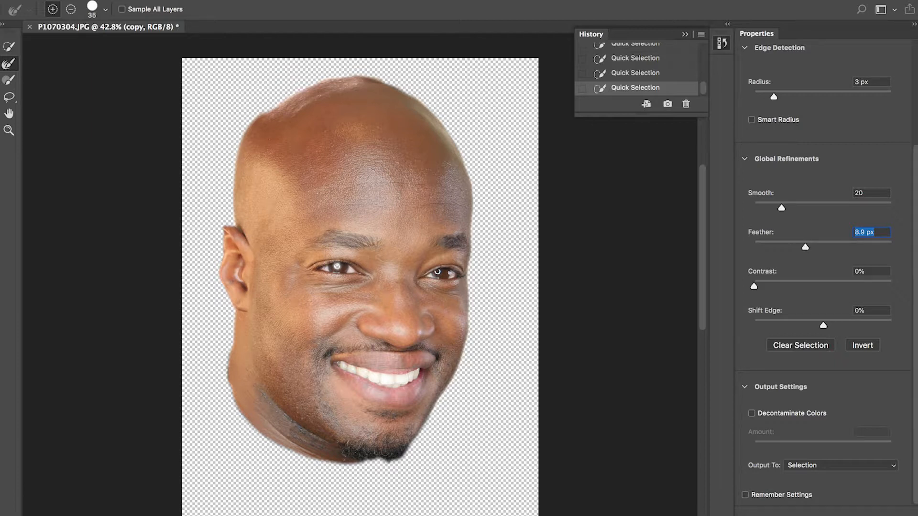
left_click(842, 465)
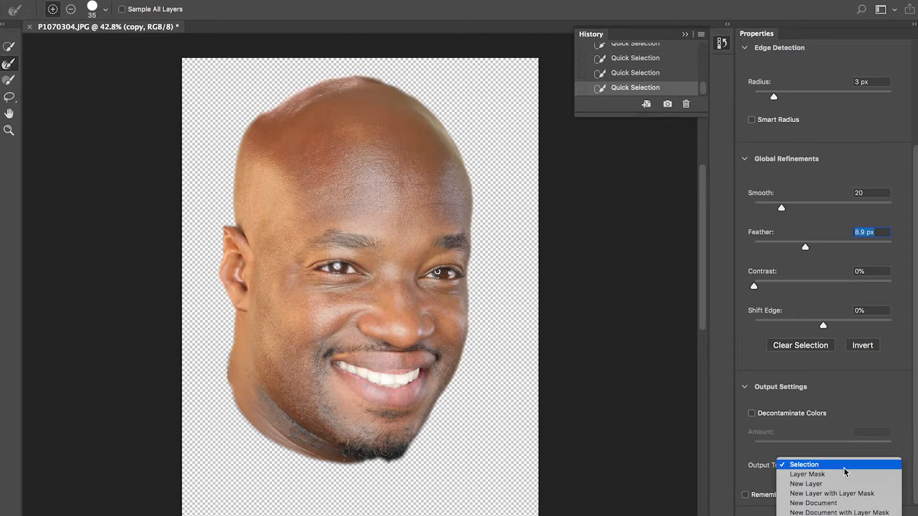
left_click(854, 494)
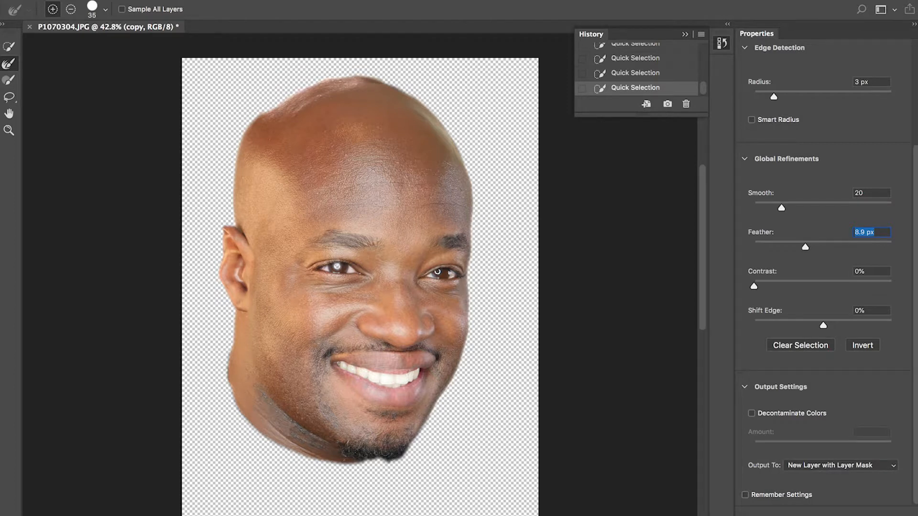
key("Return")
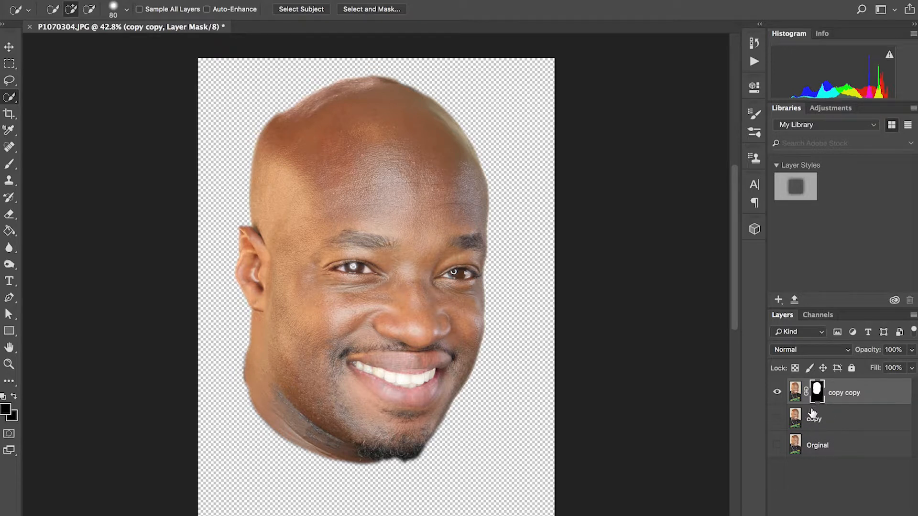
- Toggle the copy layer's visibility to compare it with the masked head, leaving the copy layer shown
left_click(777, 420)
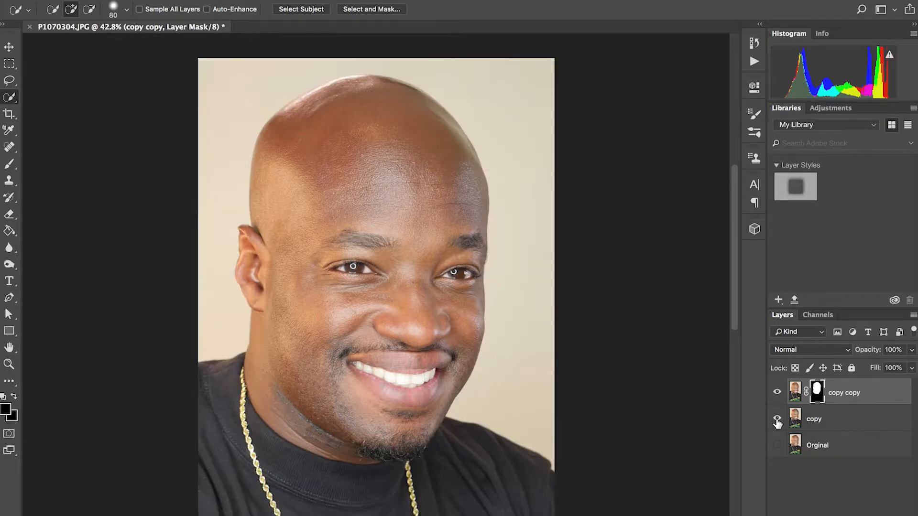
left_click(777, 419)
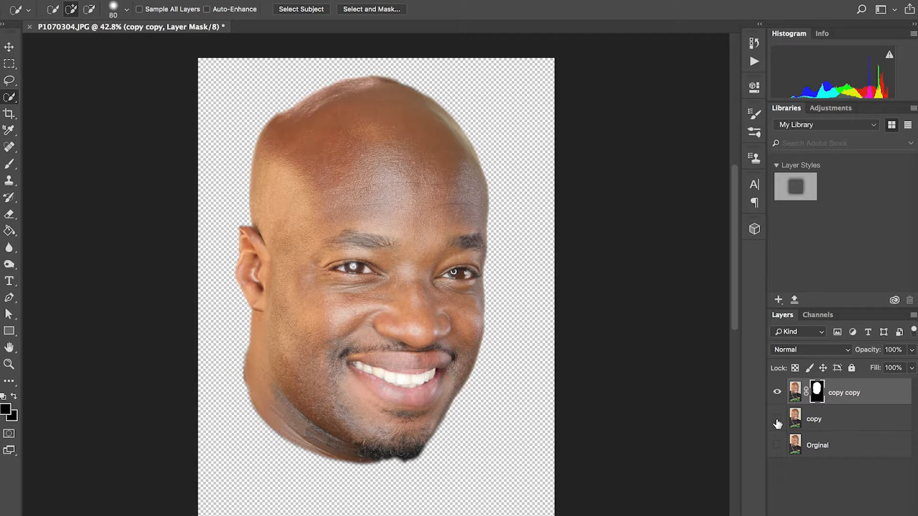
left_click(777, 419)
left_click(777, 420)
left_click(777, 420)
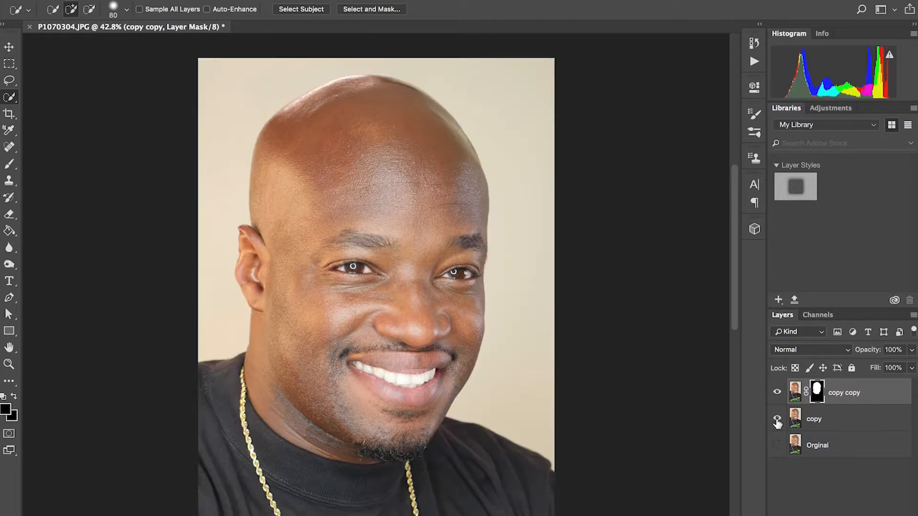
left_click(777, 419)
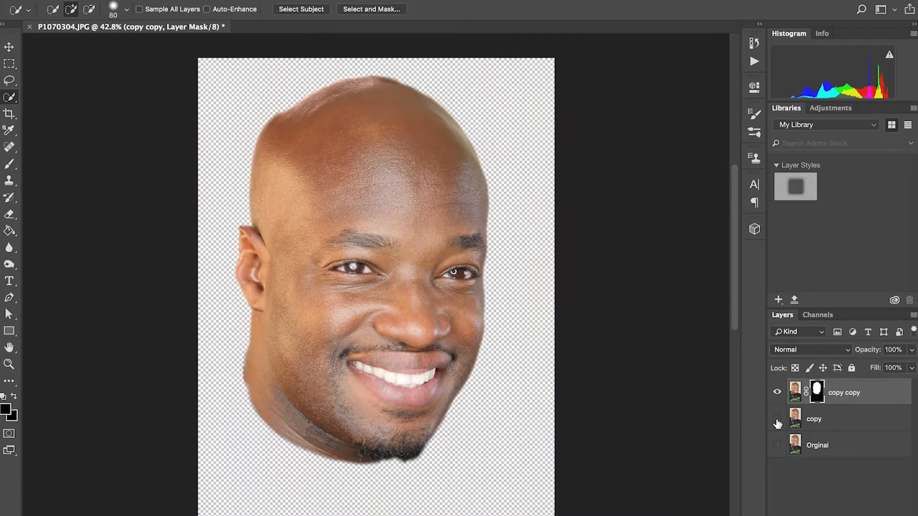
left_click(777, 420)
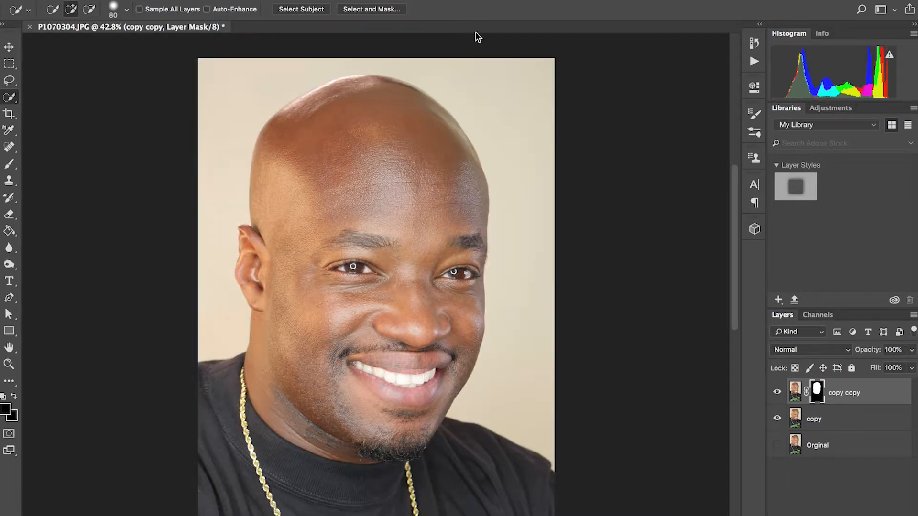
- Use the History to step back before the Select and Mask operation, restoring the full head selection on the copy layer
left_click(402, 0)
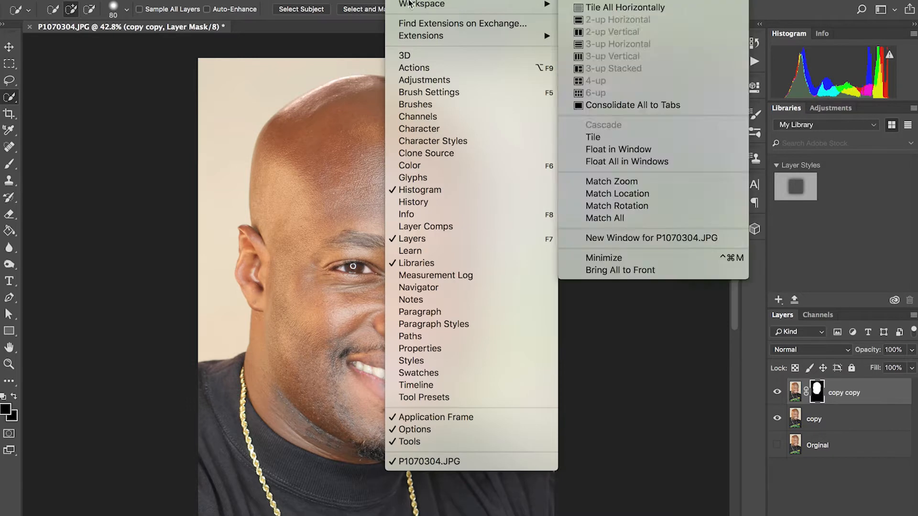
left_click(428, 201)
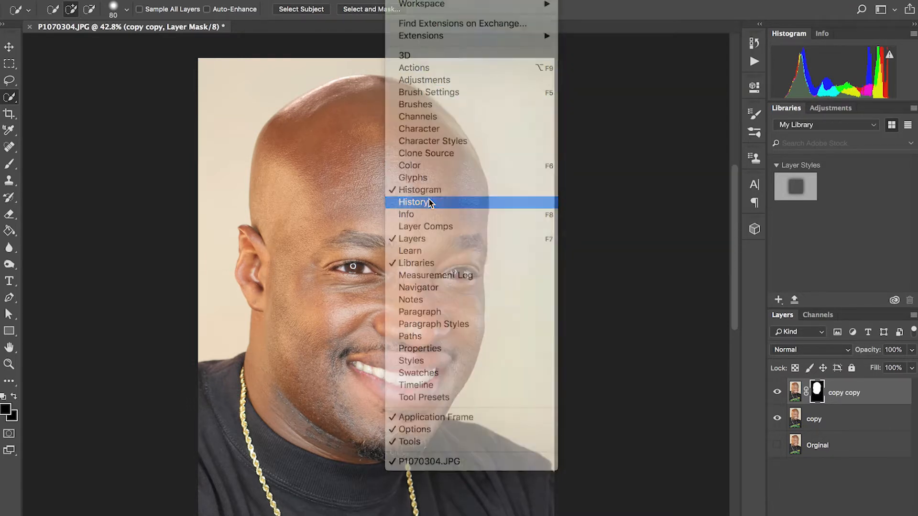
left_click(643, 164)
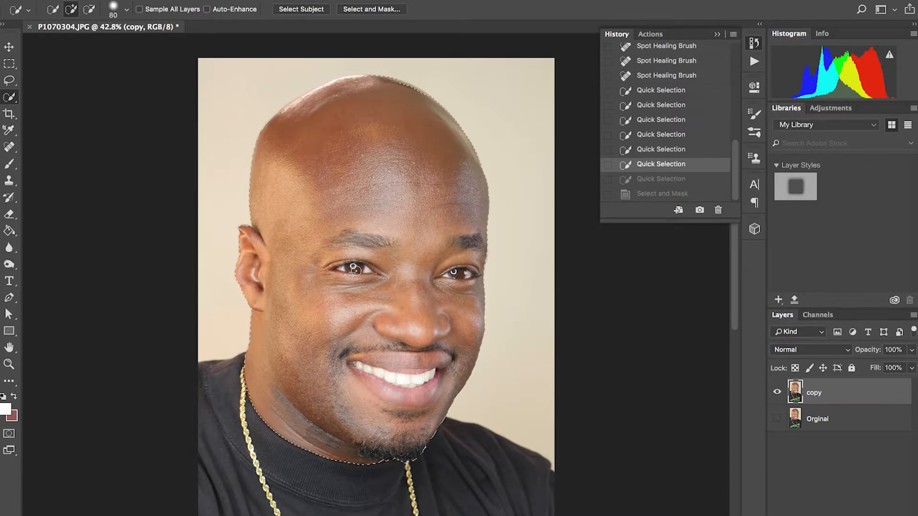
key("alt")
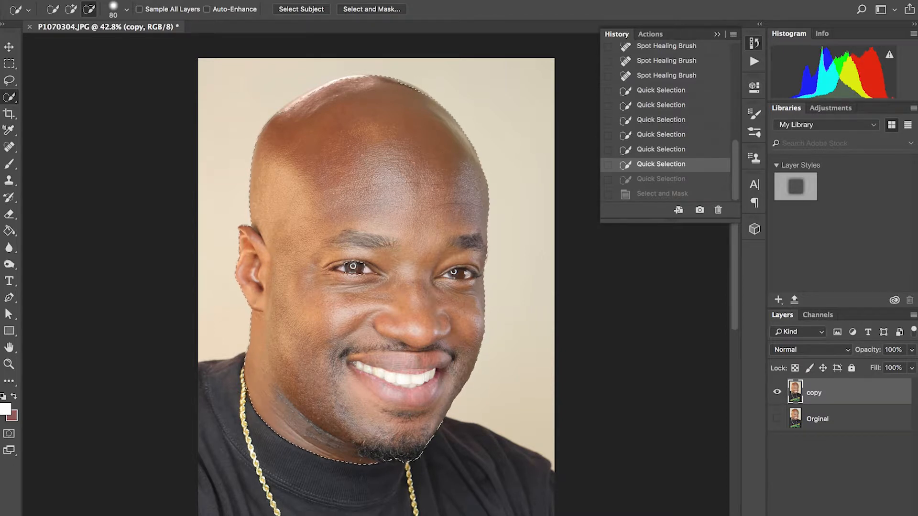
left_click(353, 266, "alt")
key("super+z")
key("super+z")
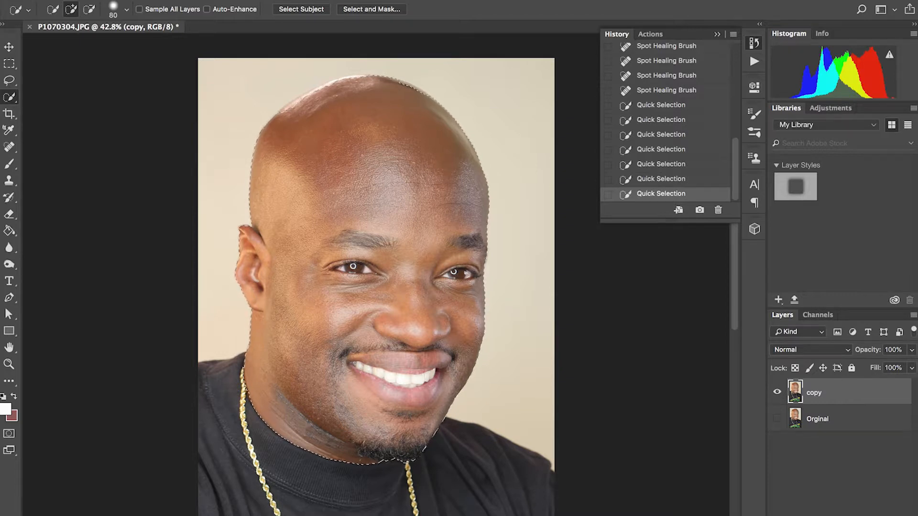
- Refine the head selection with a larger edge radius, smooth 28 and feather 19.9 px, and output it as a new layer with layer mask
left_click(372, 9)
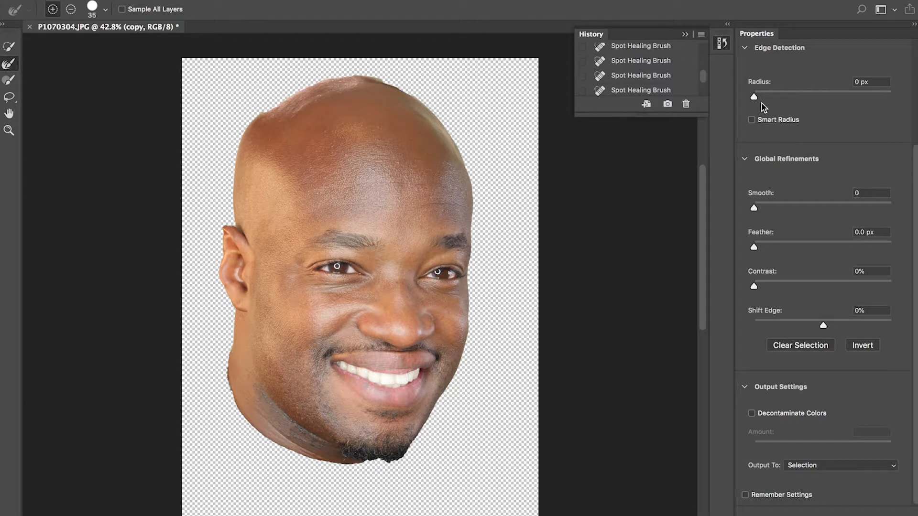
left_click(755, 96)
left_click_drag(791, 96, 793, 97)
left_click_drag(756, 208, 793, 209)
left_click_drag(756, 246, 816, 248)
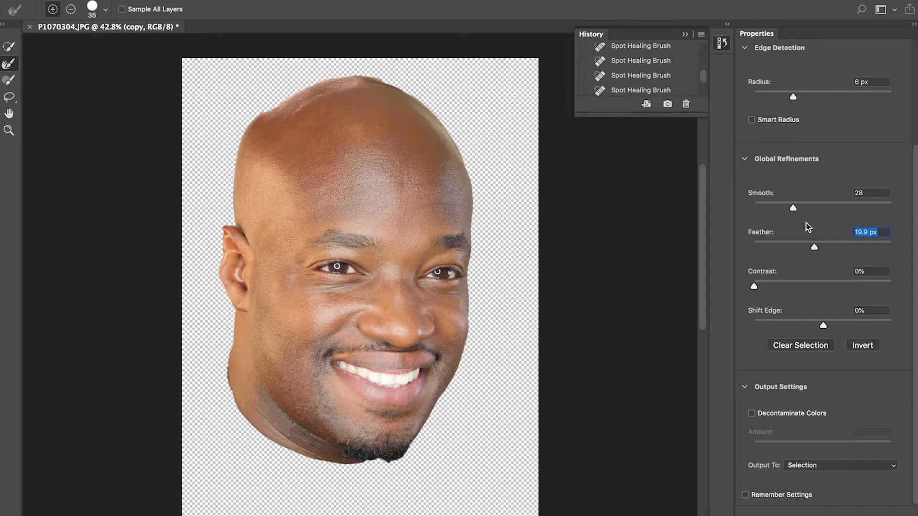
left_click(794, 99)
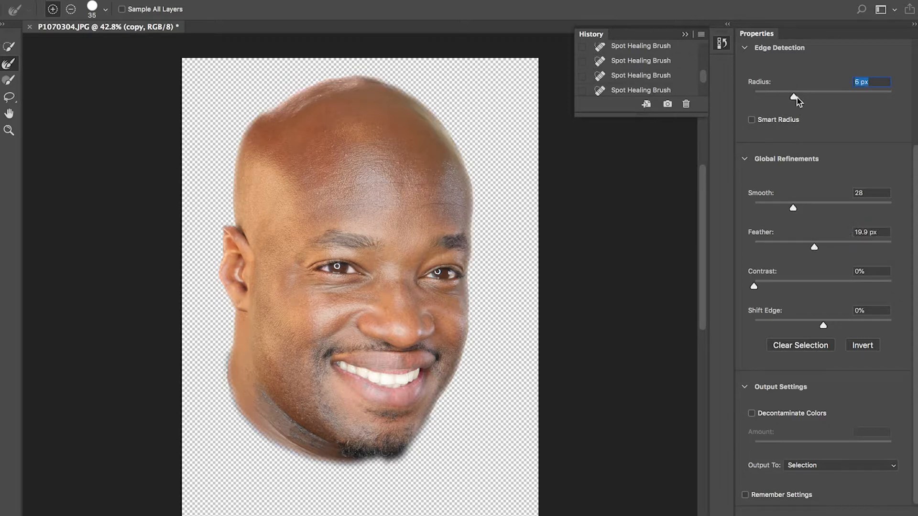
left_click_drag(802, 95, 798, 96)
left_click(857, 466)
left_click(859, 493)
key("Return")
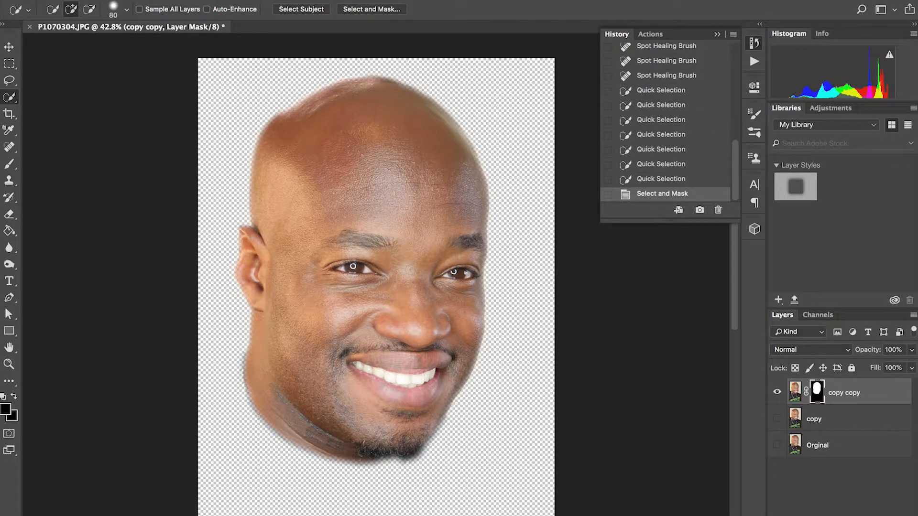
- Show the copy layer beneath the masked head and toggle its visibility to check how the feathered edges blend
left_click(776, 419)
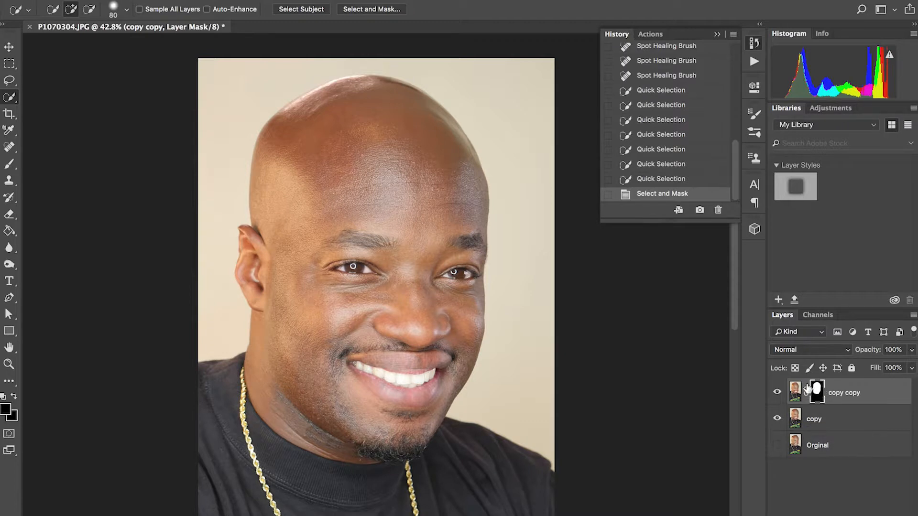
left_click(777, 419)
left_click(777, 420)
left_click(777, 420)
left_click(778, 420)
left_click(312, 0)
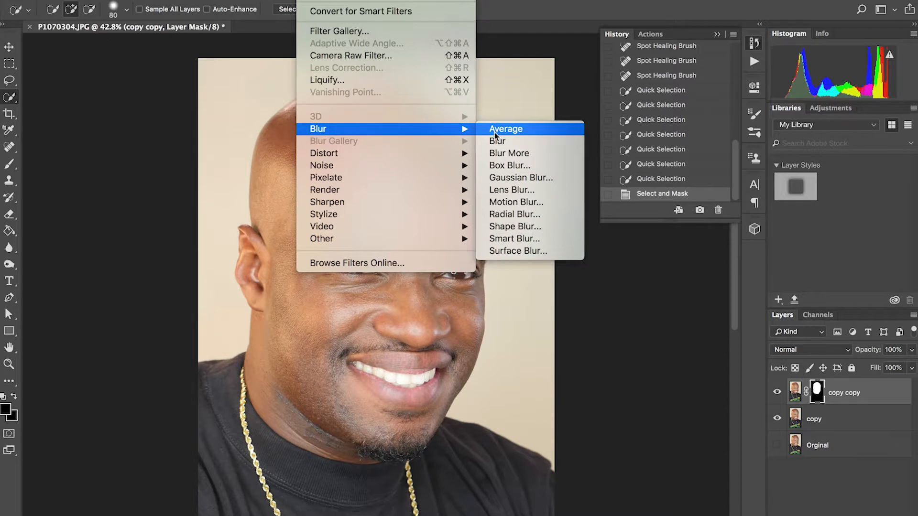
left_click(530, 251)
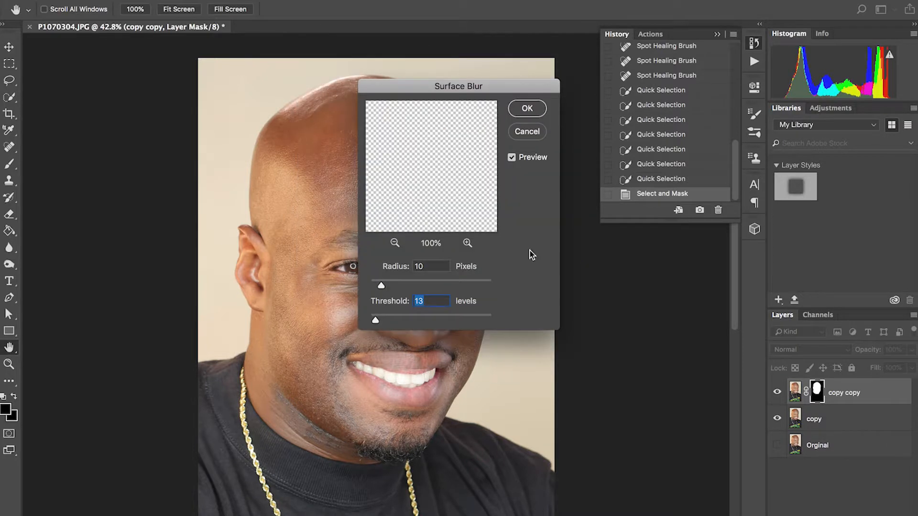
left_click_drag(420, 86, 497, 90)
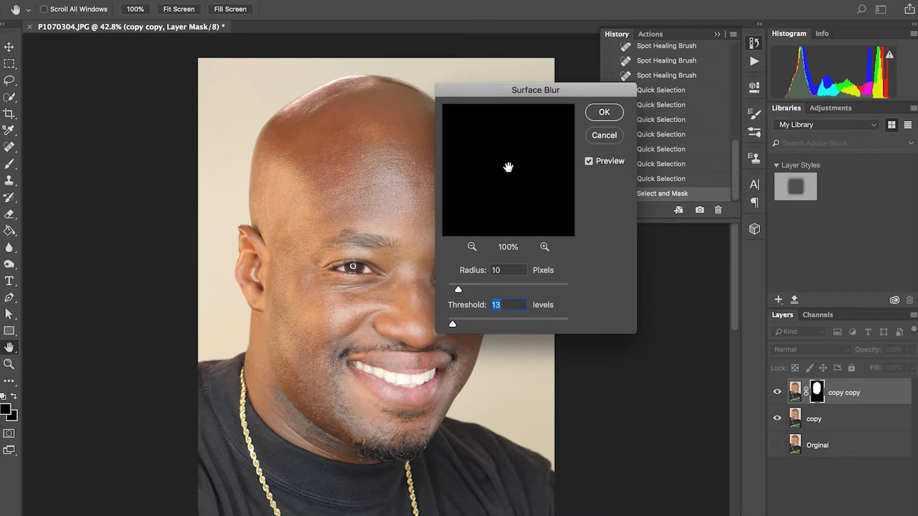
left_click(472, 246)
left_click(472, 247)
left_click(472, 247)
left_click(472, 247)
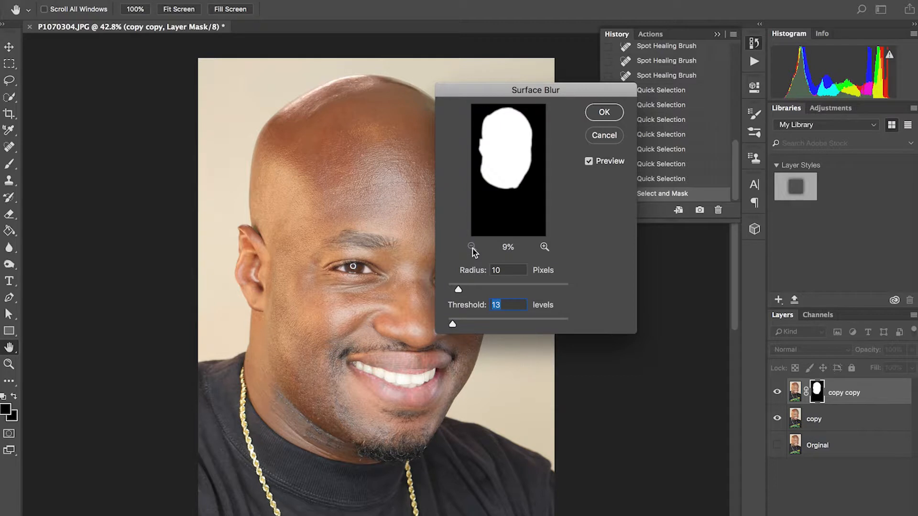
left_click(601, 139)
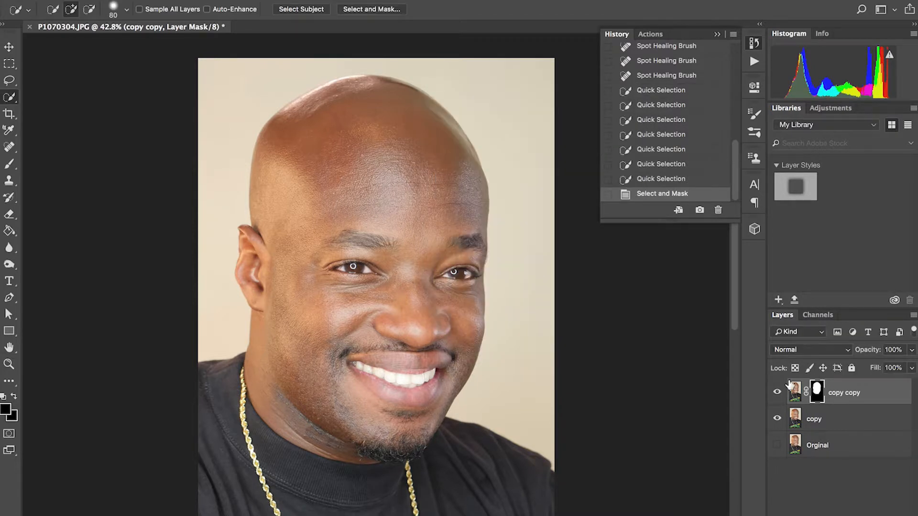
- Start a Surface Blur on the masked head layer's image instead of its mask, with the filter preview centred on the nose
left_click(794, 390)
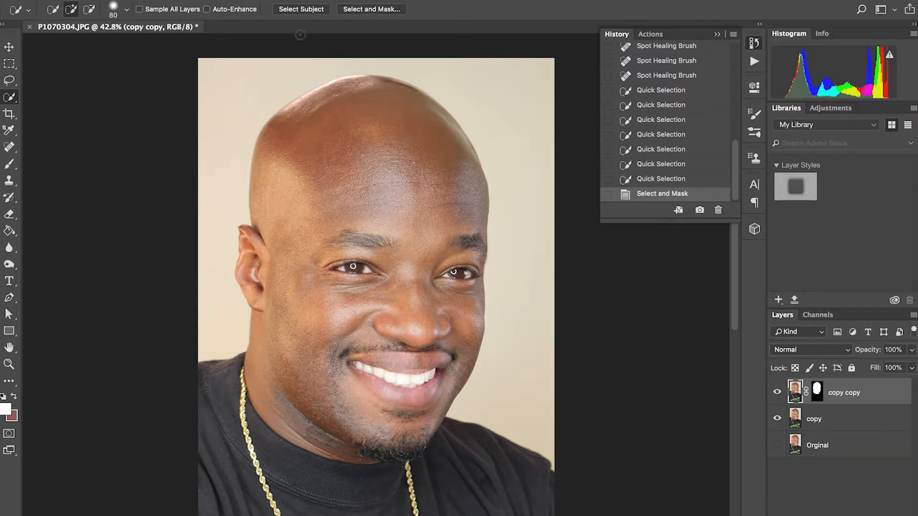
left_click(310, 1)
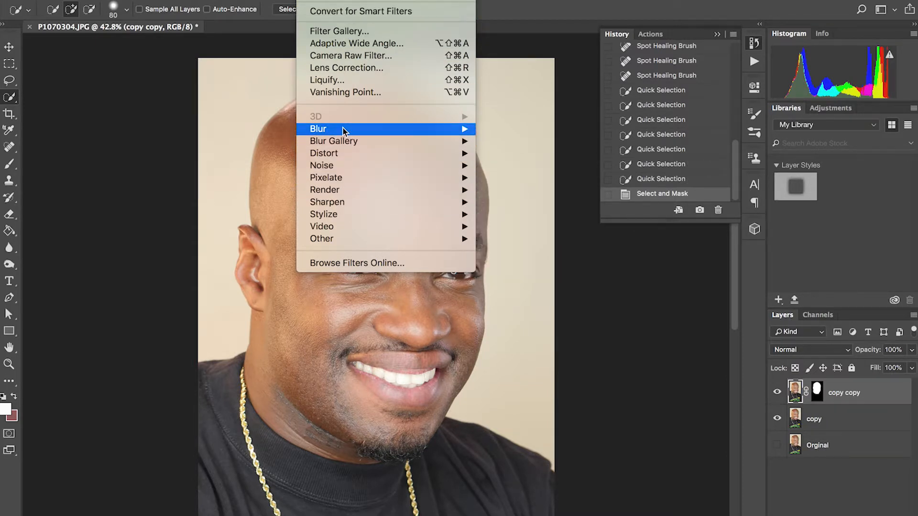
mouse_move(343, 128)
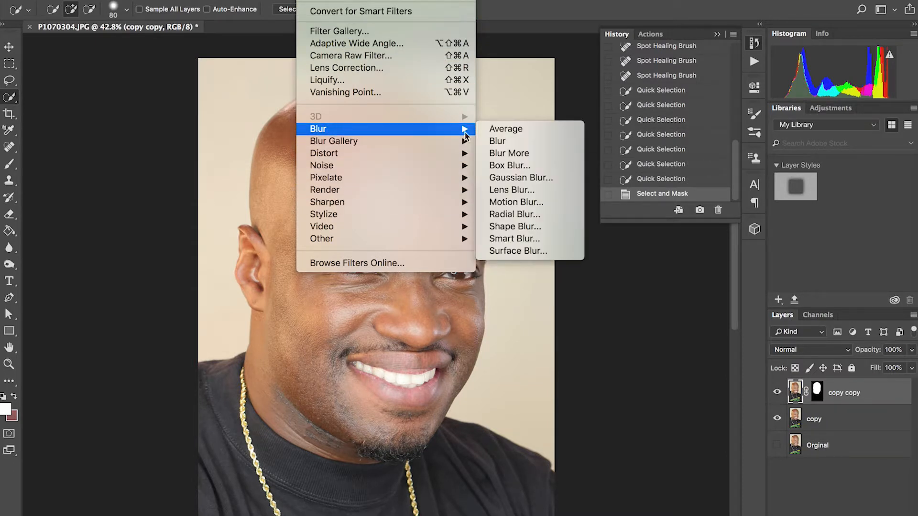
left_click(516, 251)
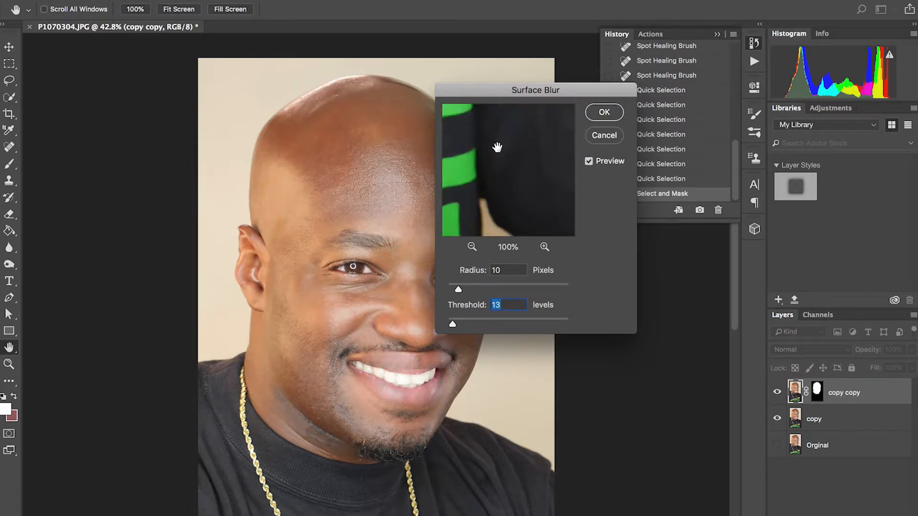
left_click_drag(498, 148, 447, 211)
left_click_drag(501, 142, 549, 207)
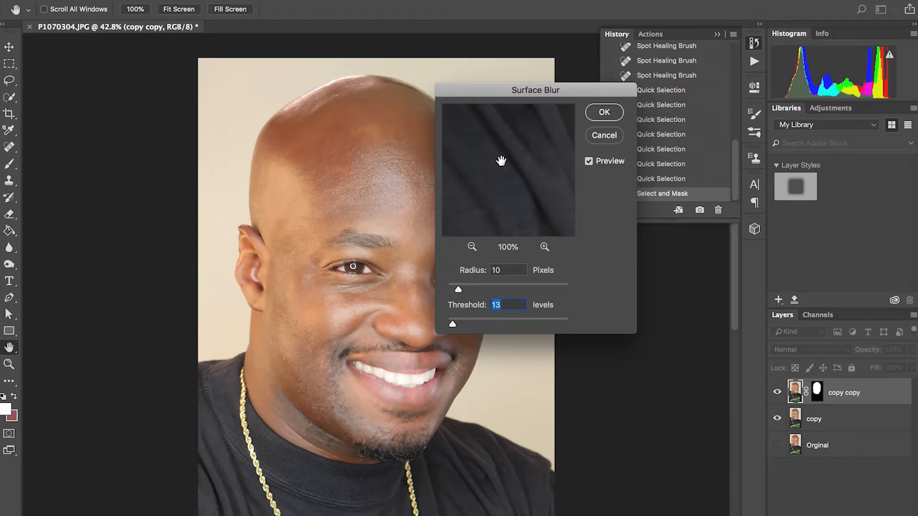
left_click_drag(502, 158, 553, 232)
left_click_drag(514, 174, 529, 225)
left_click_drag(510, 151, 522, 205)
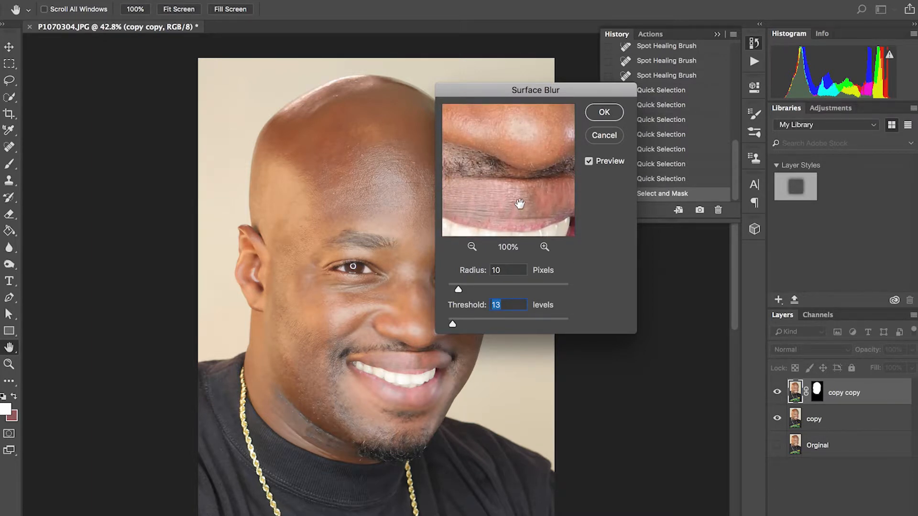
left_click_drag(518, 168, 493, 232)
left_click_drag(510, 192, 518, 145)
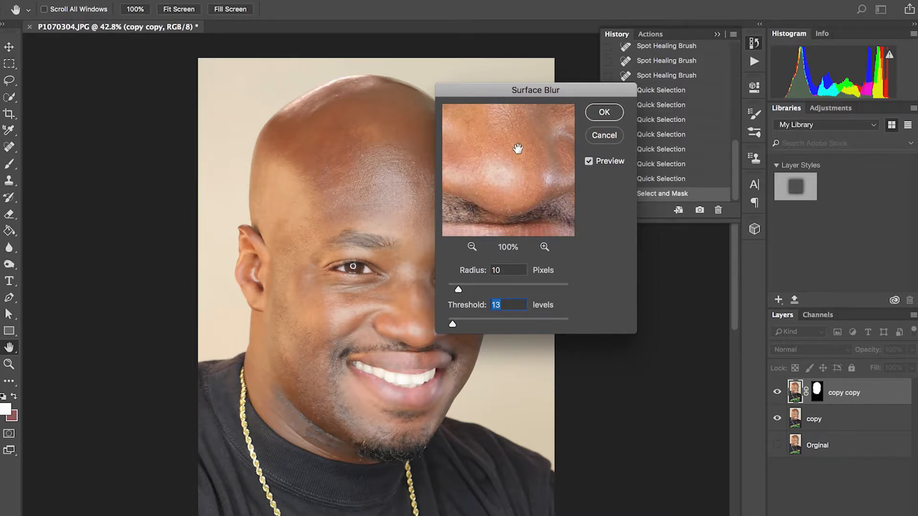
left_click_drag(497, 91, 542, 70)
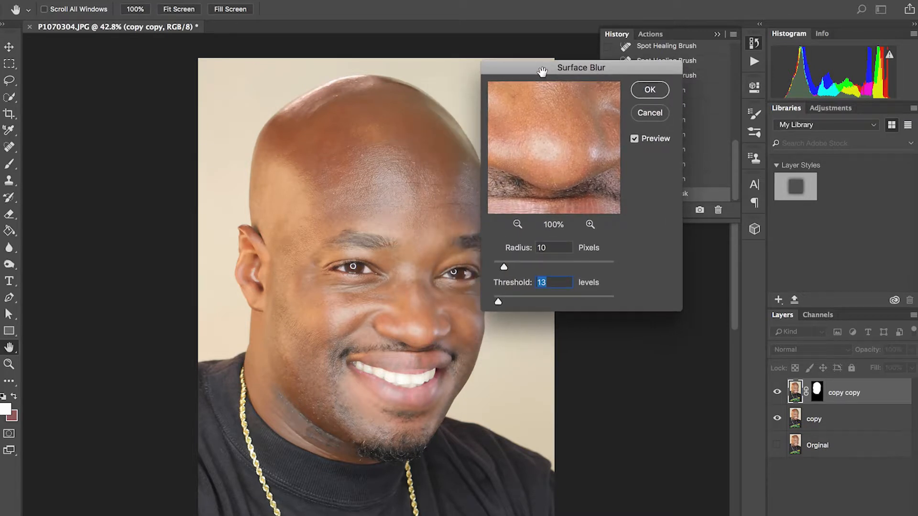
- Test the Surface Blur at radius 15 pixels and threshold 27 levels, then reduce it to radius 12 and threshold 17
left_click_drag(508, 268, 511, 269)
left_click(510, 267)
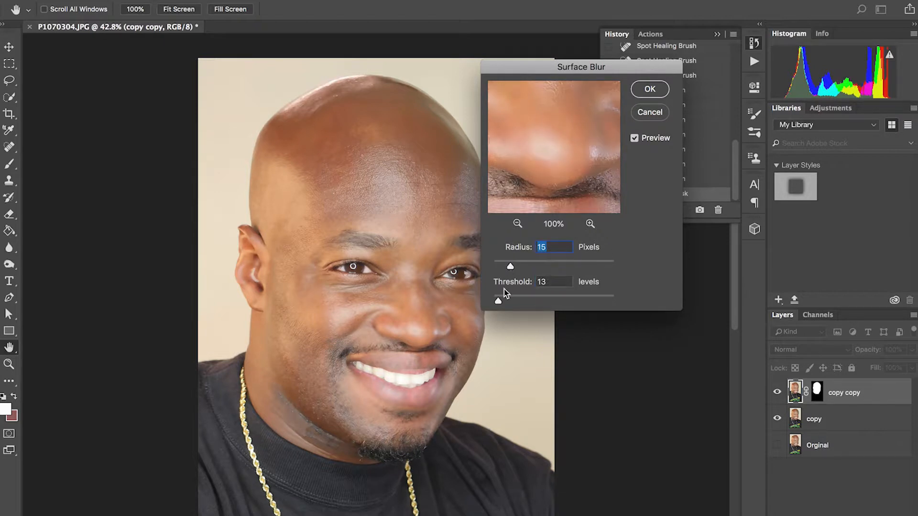
left_click_drag(498, 303, 505, 301)
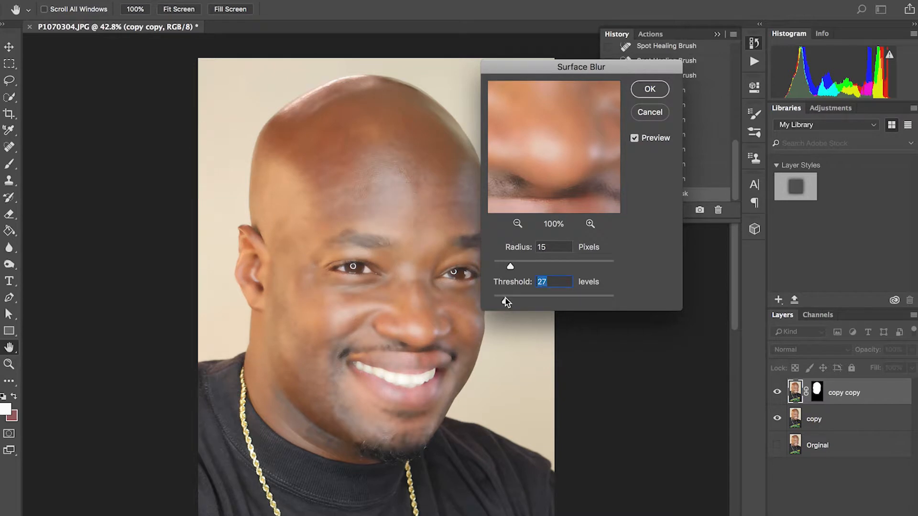
left_click_drag(505, 302, 500, 302)
left_click(506, 266)
left_click(500, 299)
left_click_drag(535, 66, 576, 36)
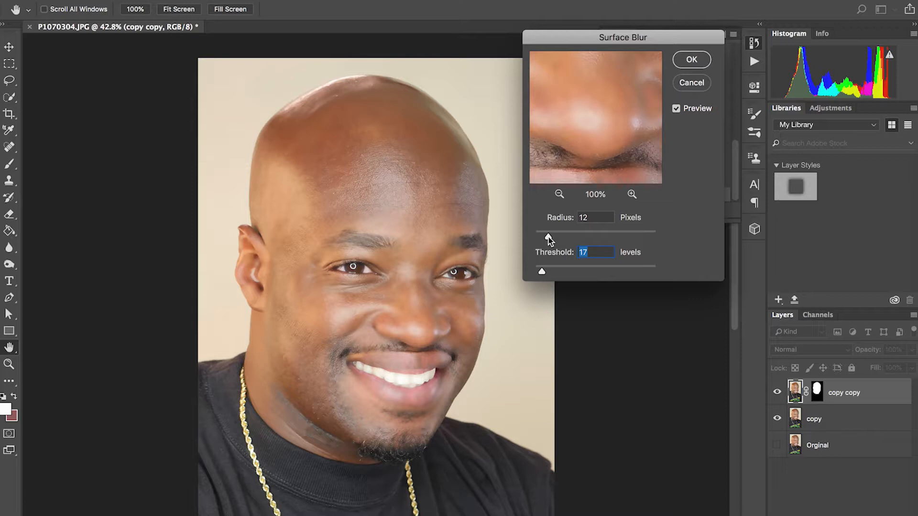
- Fine-tune the Surface Blur radius and threshold in small increments and apply the blur to the head layer
left_click_drag(548, 238, 551, 238)
left_click_drag(549, 237, 549, 236)
key("Down")
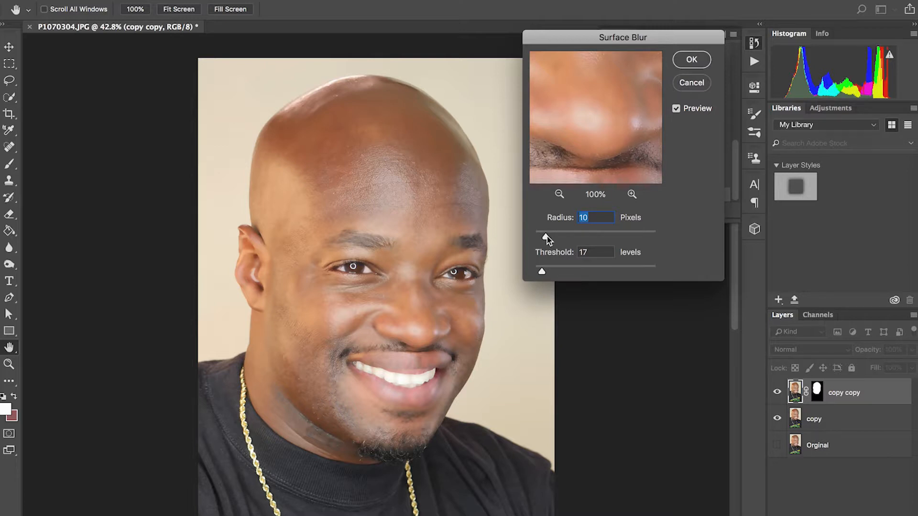
key("Up")
left_click_drag(541, 273, 540, 274)
left_click_drag(541, 273, 542, 274)
key("Up")
left_click(691, 59)
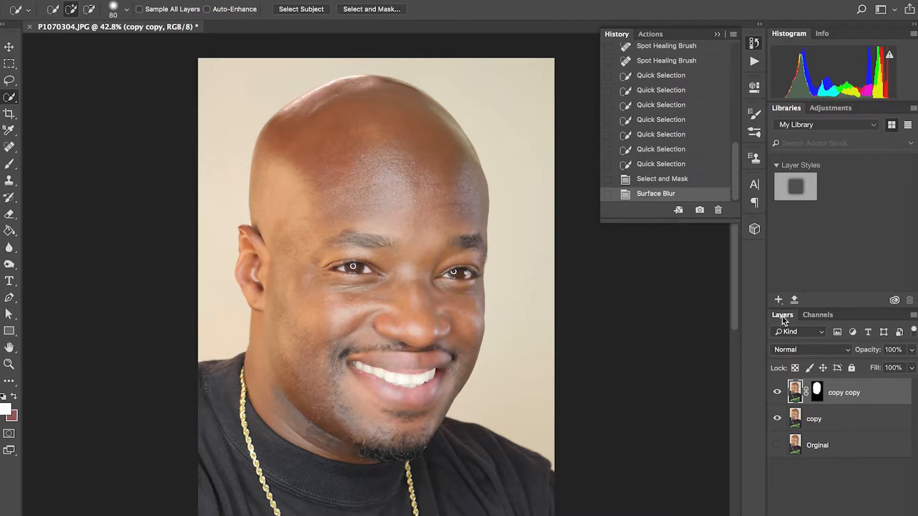
- Target the blurred head layer's mask with the Brush tool, enlarge the brush to 80 px and open its tip settings
left_click(816, 389)
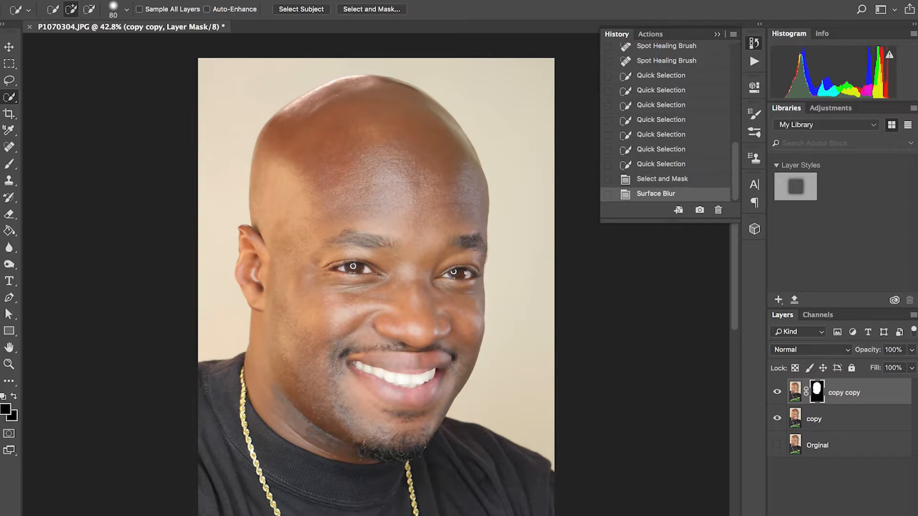
left_click(11, 165)
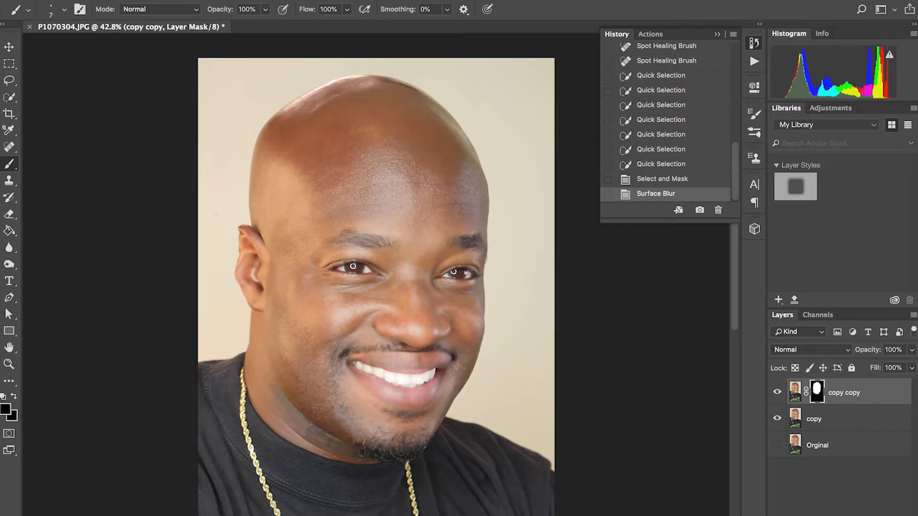
key("bracketright")
key("bracketright")
key("bracketright")
key("bracketright")
key("bracketright")
key("bracketright")
key("bracketright")
key("bracketright")
key("bracketright")
key("bracketright")
key("bracketright")
key("bracketright")
left_click(64, 10)
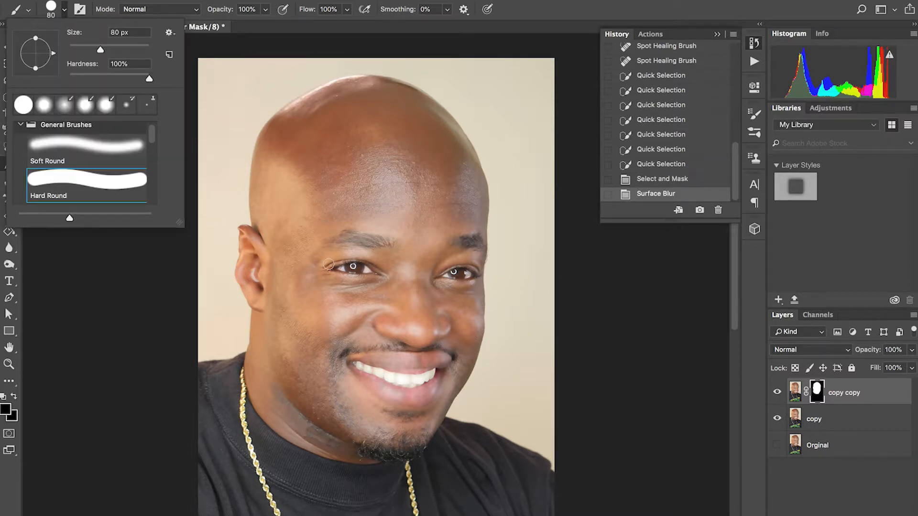
- Examine the skin around the eyes and nose up close, toggling the blurred head layer to compare it with the unblurred copy
key("super+plus")
key("super+plus")
key("super+plus")
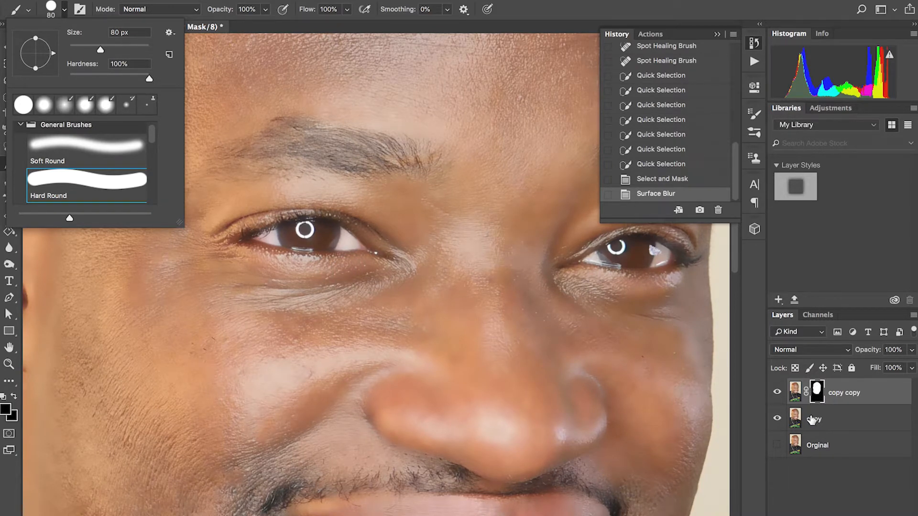
left_click(778, 392)
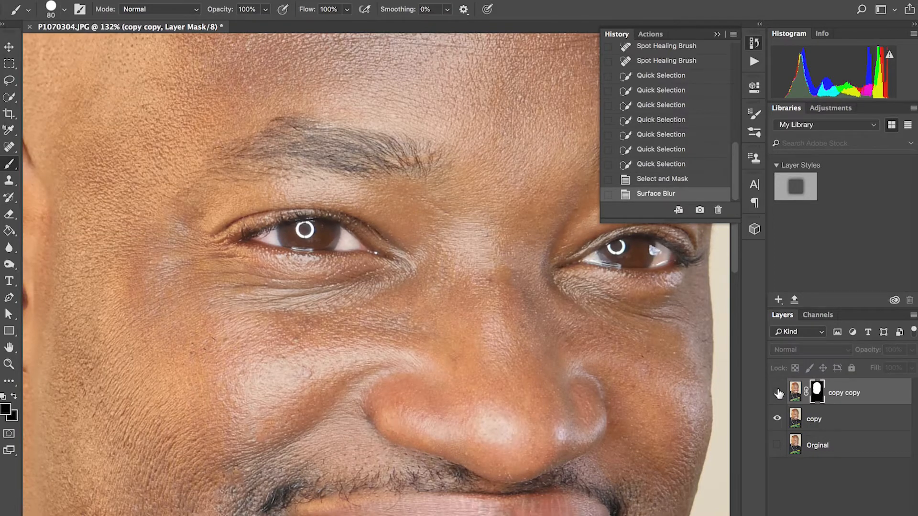
left_click(778, 393)
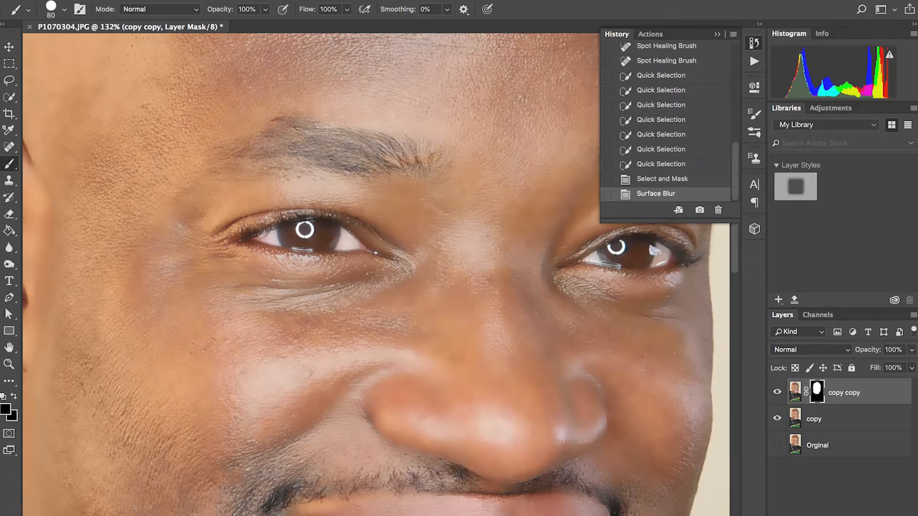
scroll(375, 214, "down", 3)
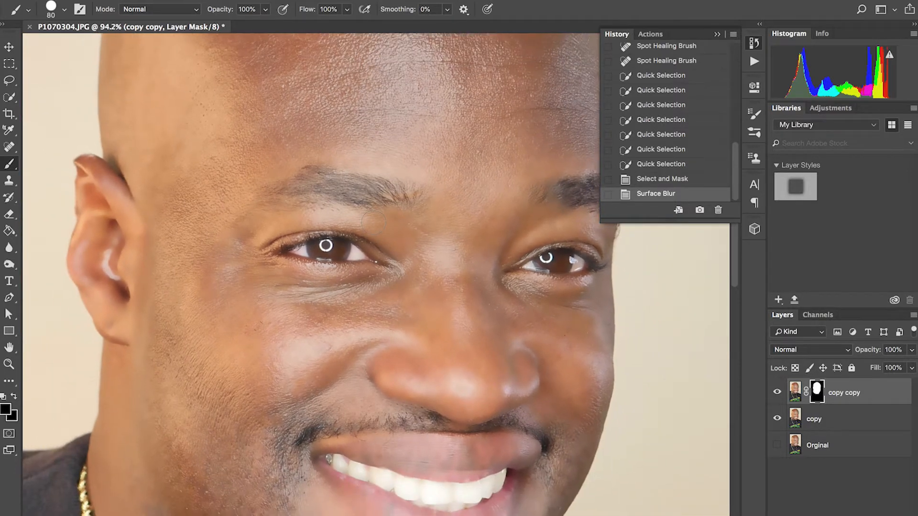
scroll(376, 280, "down", 1)
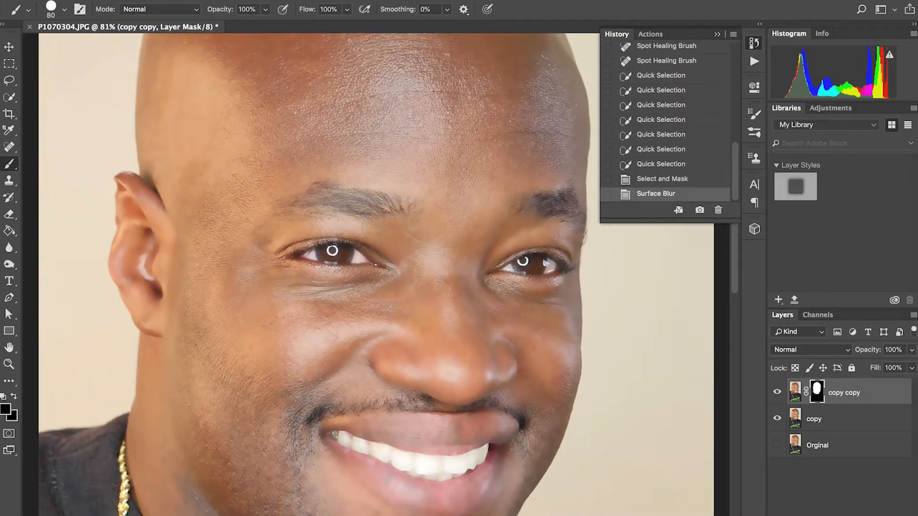
- Reduce the brush to 45 px and paint black on the head layer's mask over the subject's right eye
key("bracketleft")
key("bracketleft")
key("bracketleft")
key("bracketleft")
left_click(346, 247)
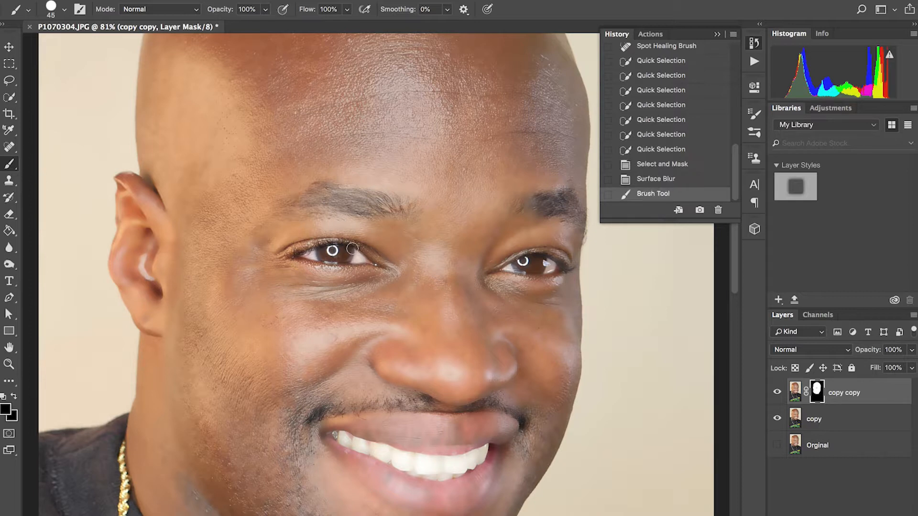
- Paint black on the mask over the subject's left eye and the eyebrows to bring back their unblurred detail
key("super+minus")
scroll(398, 226, "down", 4)
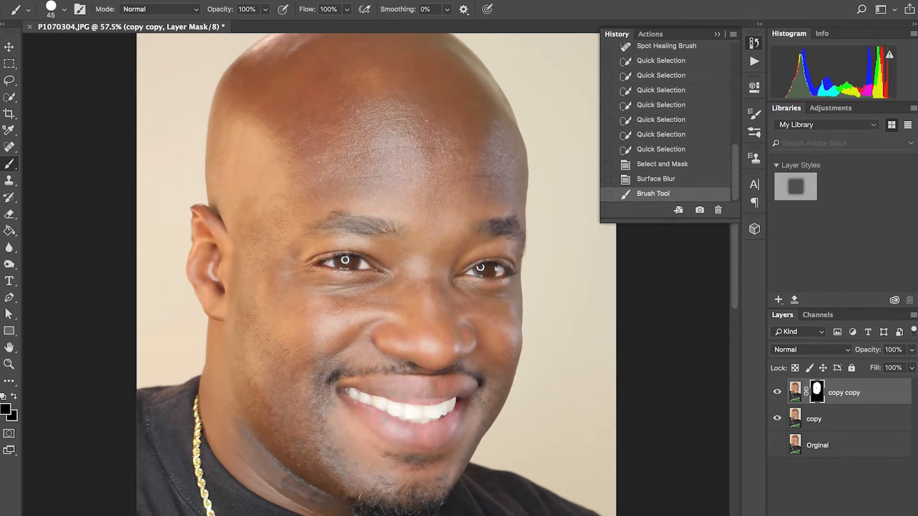
scroll(388, 274, "right", 4)
scroll(386, 270, "up", 5)
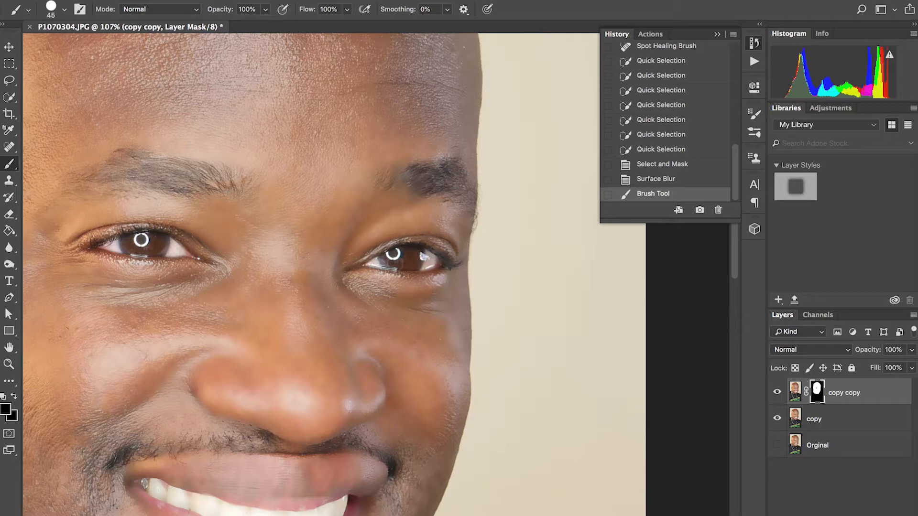
left_click(405, 263)
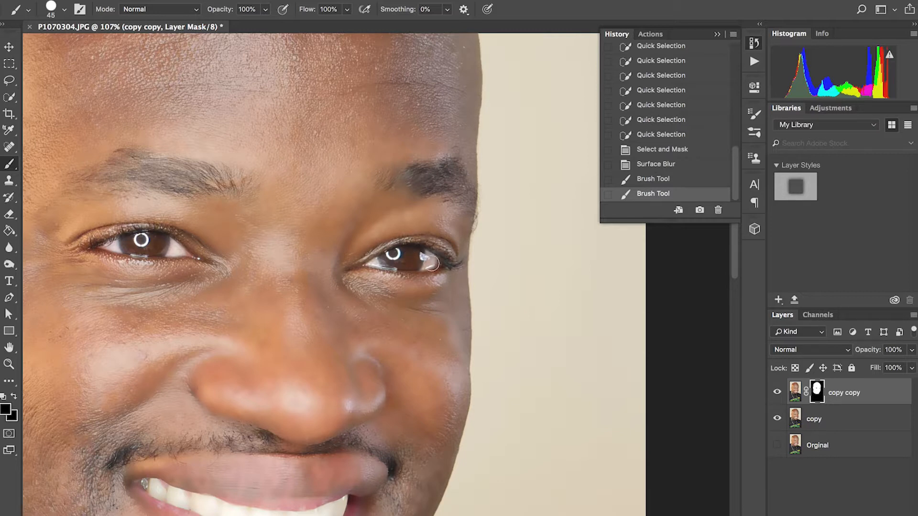
left_click(423, 254)
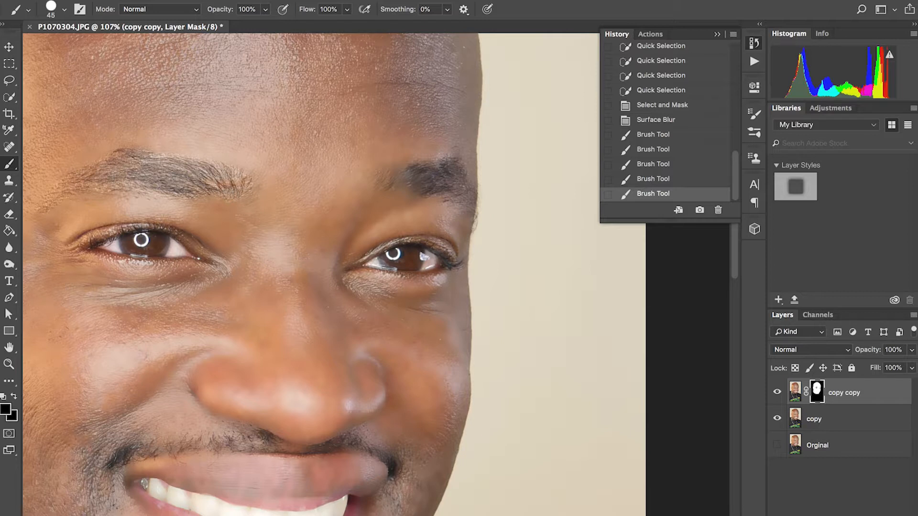
- Paint black on the mask over the mustache, lips and teeth to remove the blur there
scroll(376, 283, "down", 6)
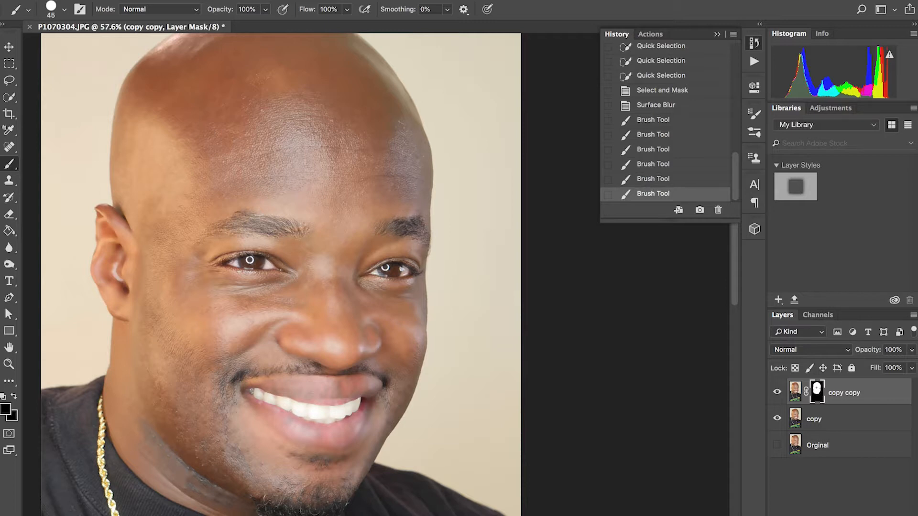
scroll(376, 283, "down", 3)
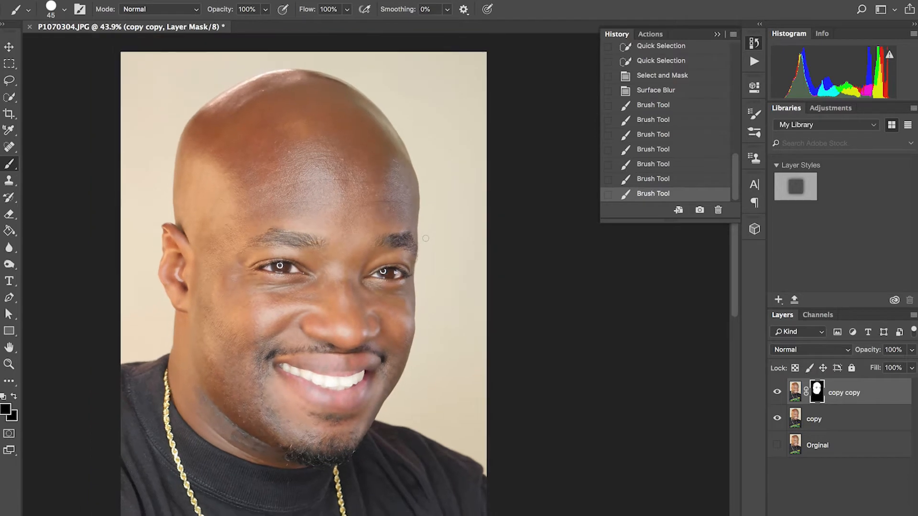
scroll(376, 285, "up", 3)
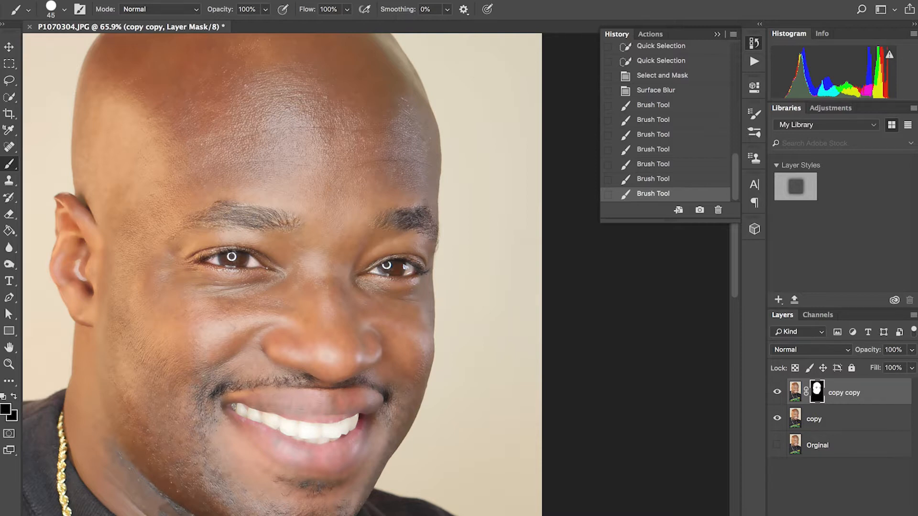
left_click(307, 382)
left_click_drag(360, 383, 384, 394)
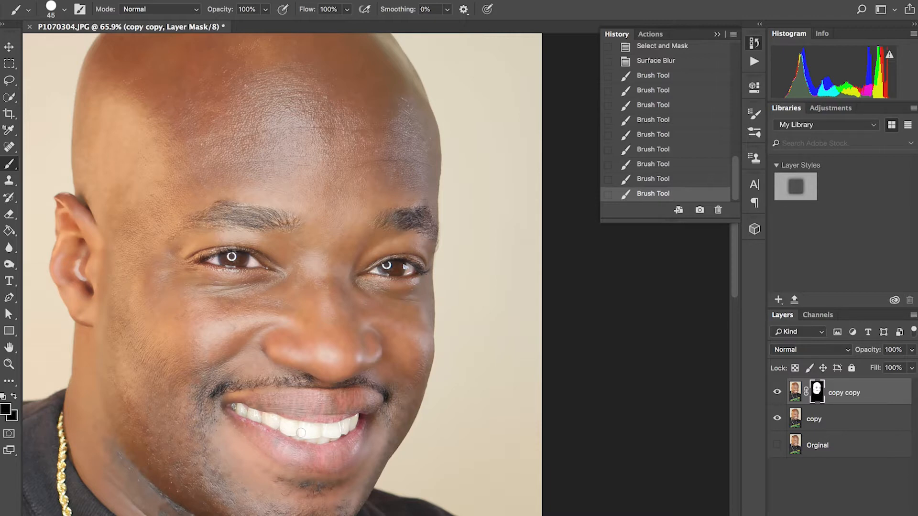
mouse_move(351, 423)
left_mouse_down()
mouse_move(310, 435)
mouse_move(282, 430)
left_mouse_up()
- Switch to the Move tool and compare the full face with the blurred head layer hidden and shown
key("super+minus")
key("super+minus")
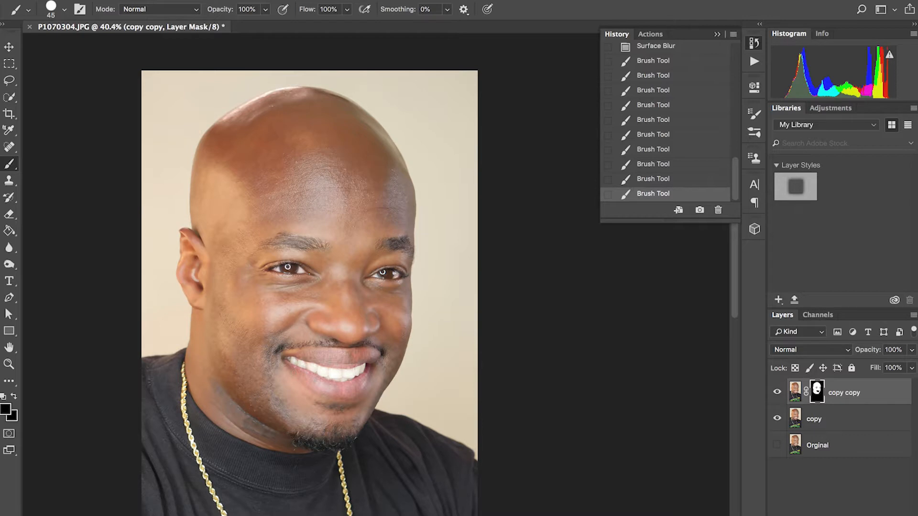
left_click(9, 46)
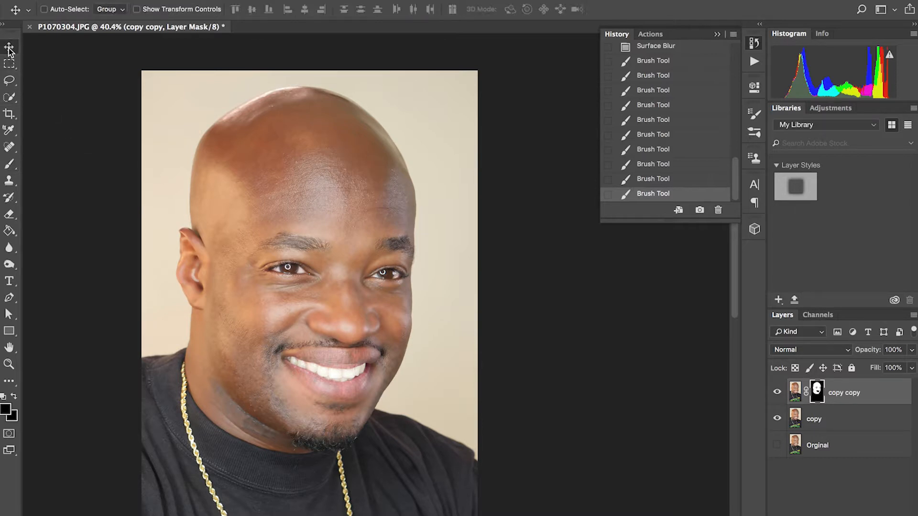
left_click(777, 392)
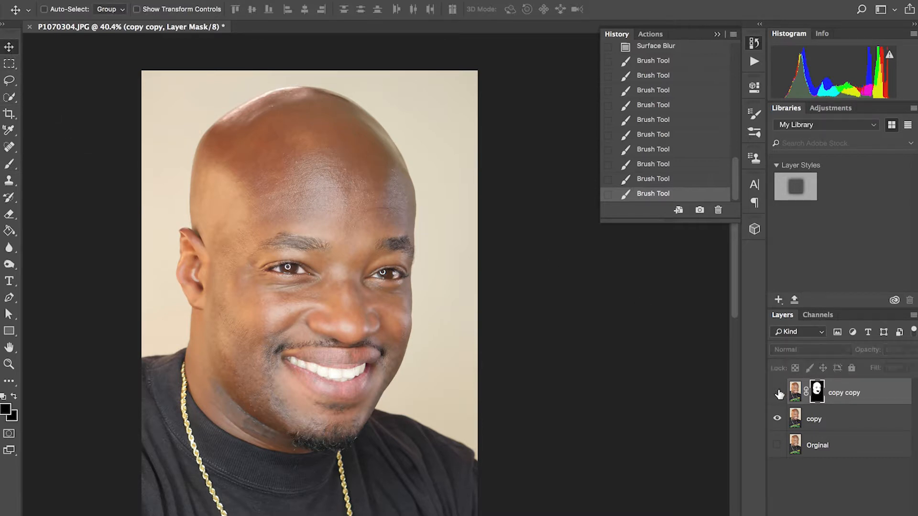
left_click(777, 393)
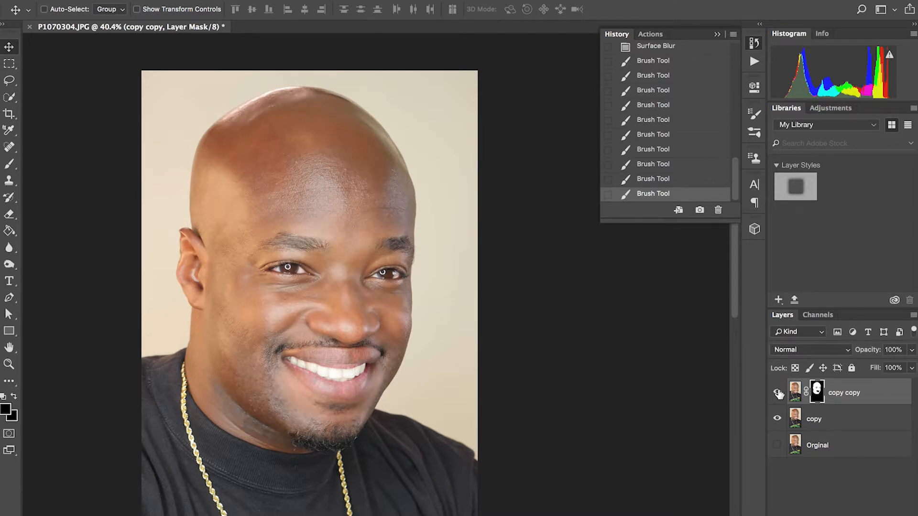
left_click(777, 392)
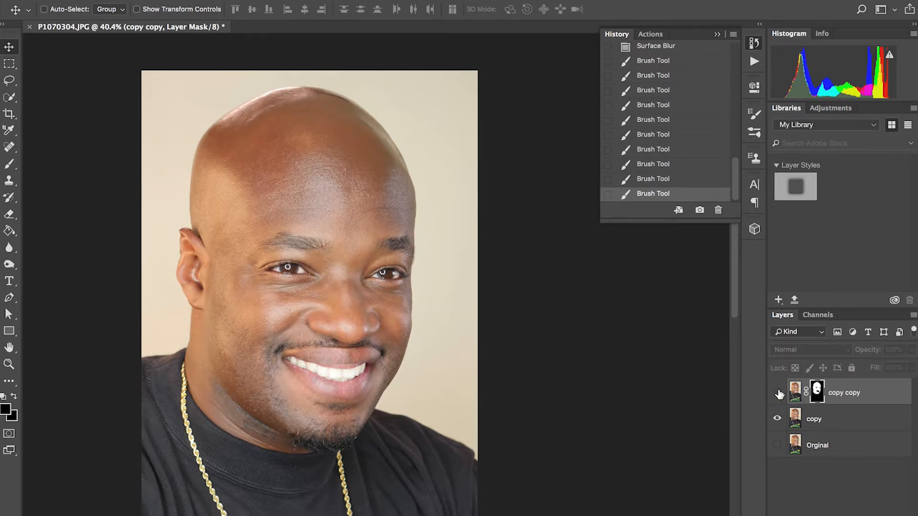
left_click(777, 392)
left_click(777, 393)
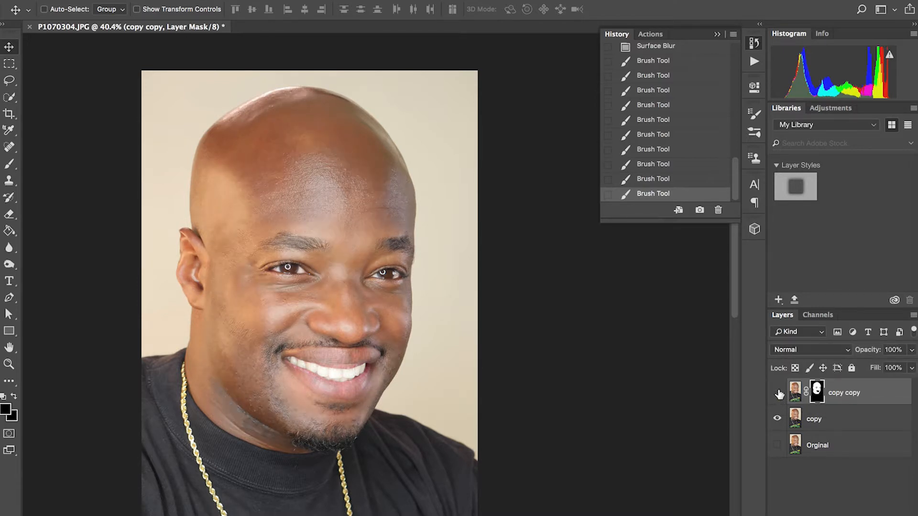
left_click(778, 393)
- Paint black on the head layer's mask over the chin beard with the 45 px brush
scroll(324, 368, "up", 3)
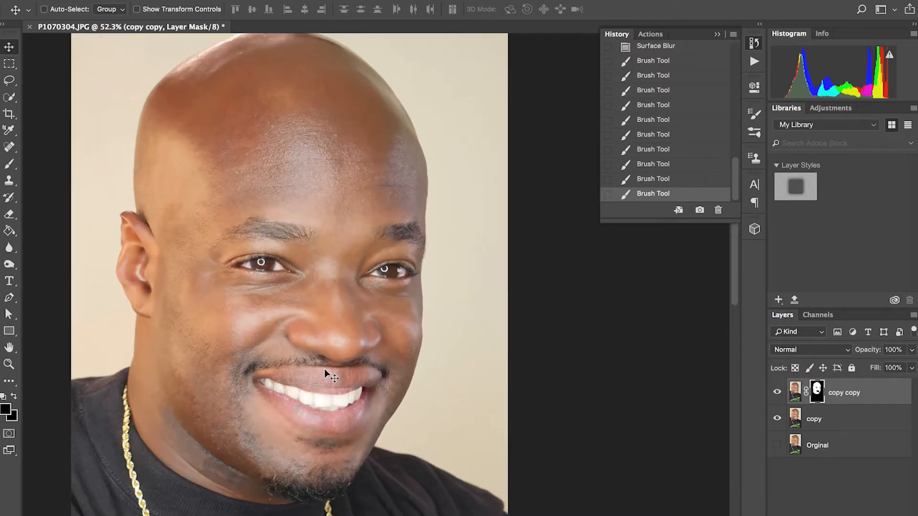
scroll(324, 369, "down", 2)
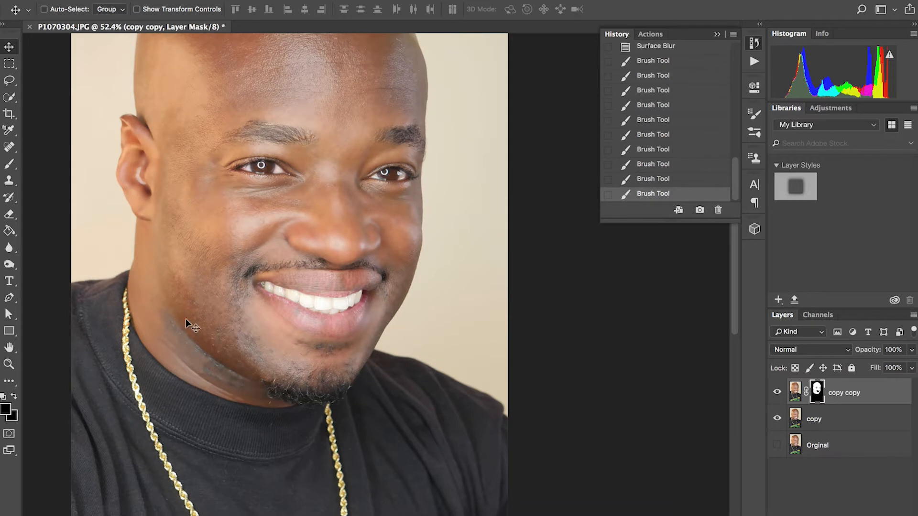
left_click(11, 164)
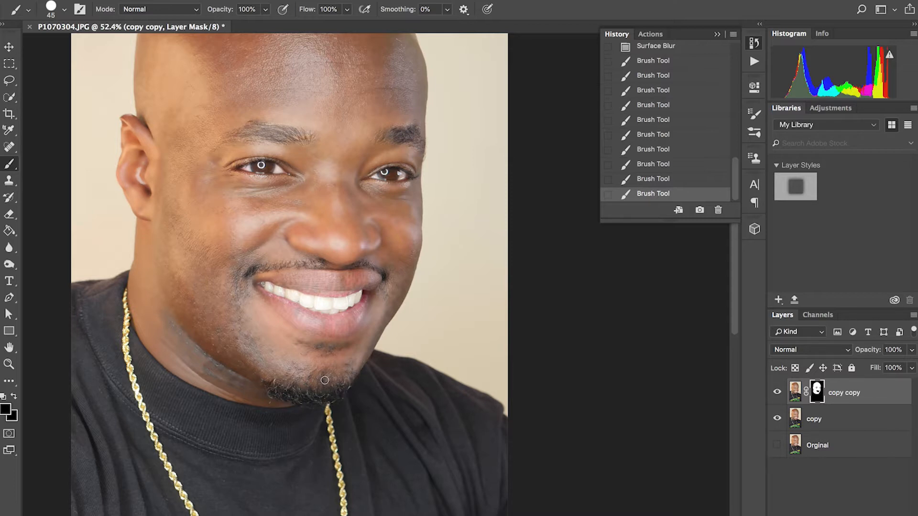
mouse_move(324, 399)
left_mouse_down()
mouse_move(352, 375)
mouse_move(323, 403)
mouse_move(315, 377)
left_mouse_up()
key("ctrl+minus")
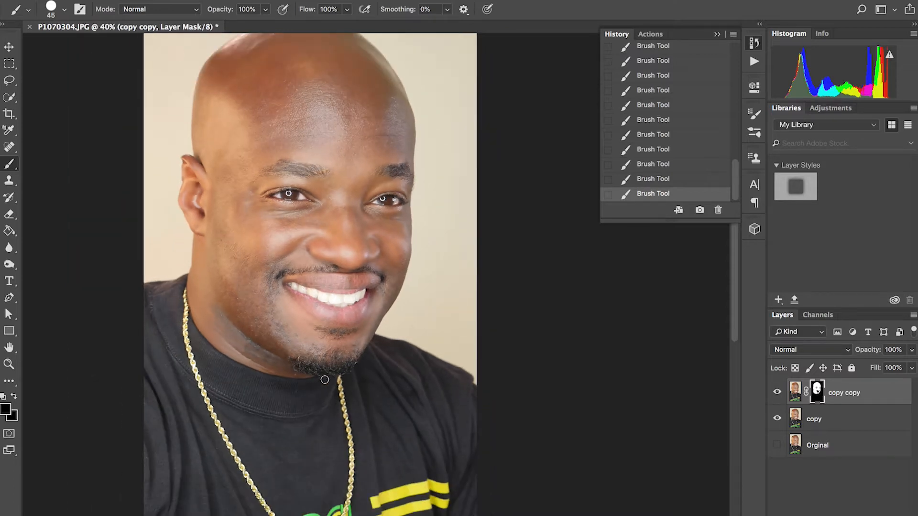
- Review the whole portrait by repeatedly toggling the copy copy layer's visibility, leave it shown and return to the Move tool
scroll(324, 379, "down", 1)
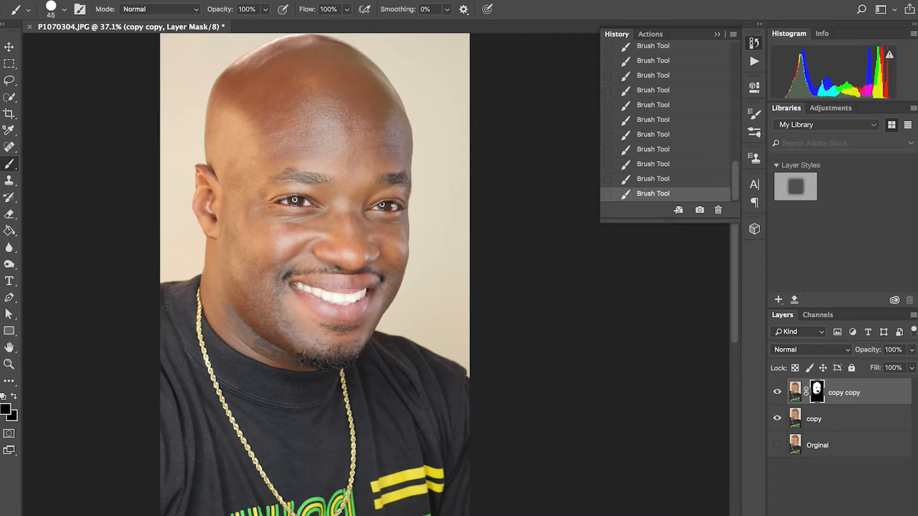
scroll(495, 333, "down", 1)
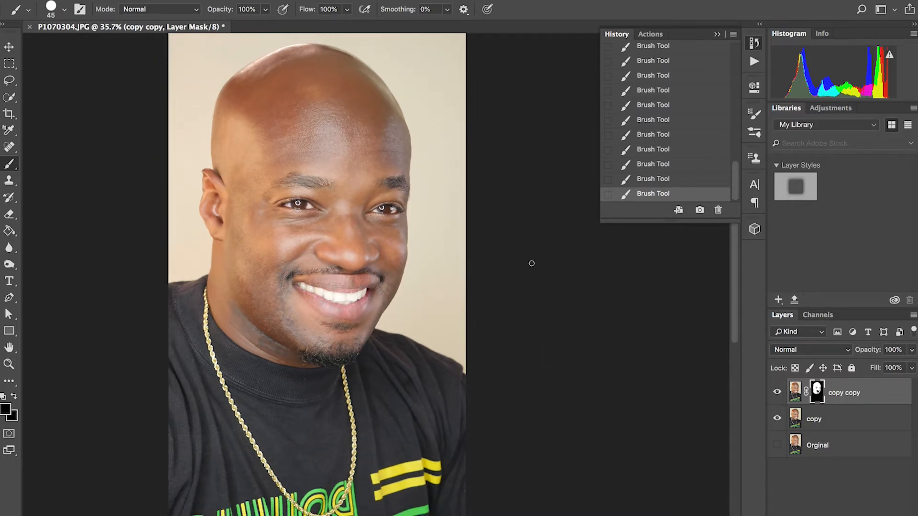
left_click(777, 392)
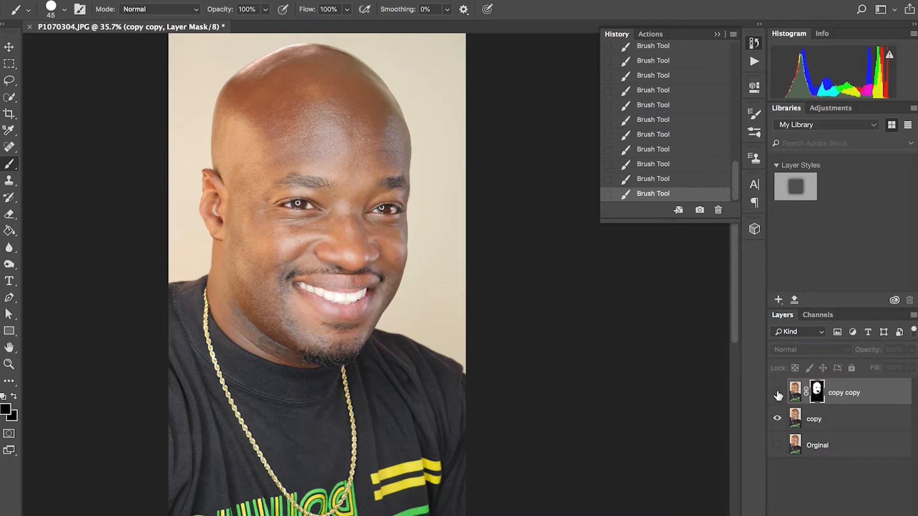
left_click(777, 393)
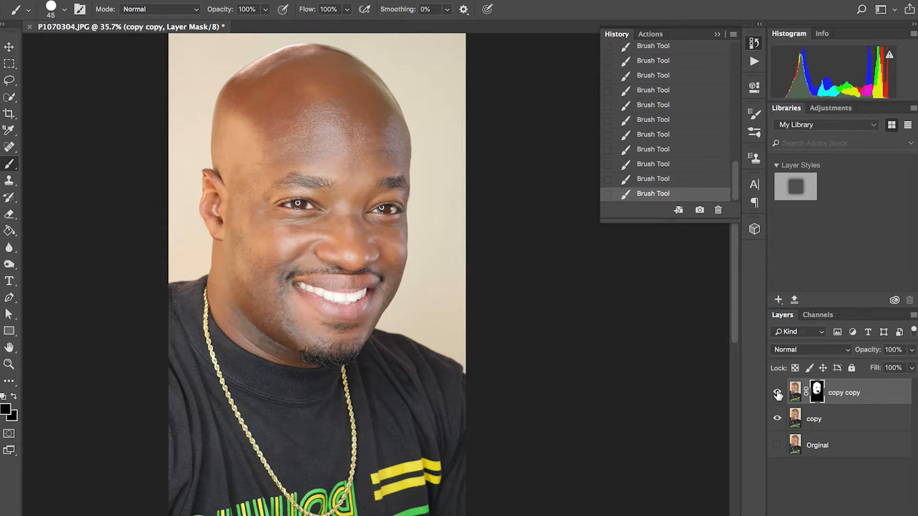
left_click(777, 393)
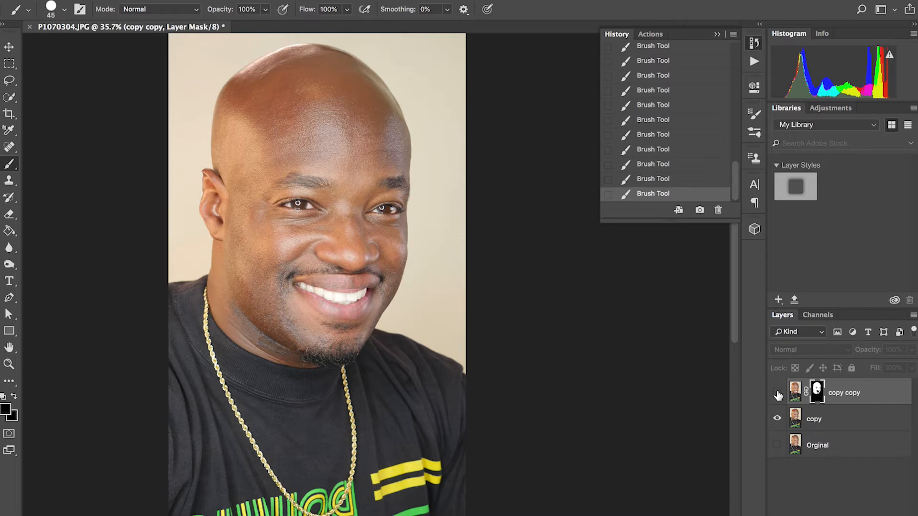
left_click(777, 393)
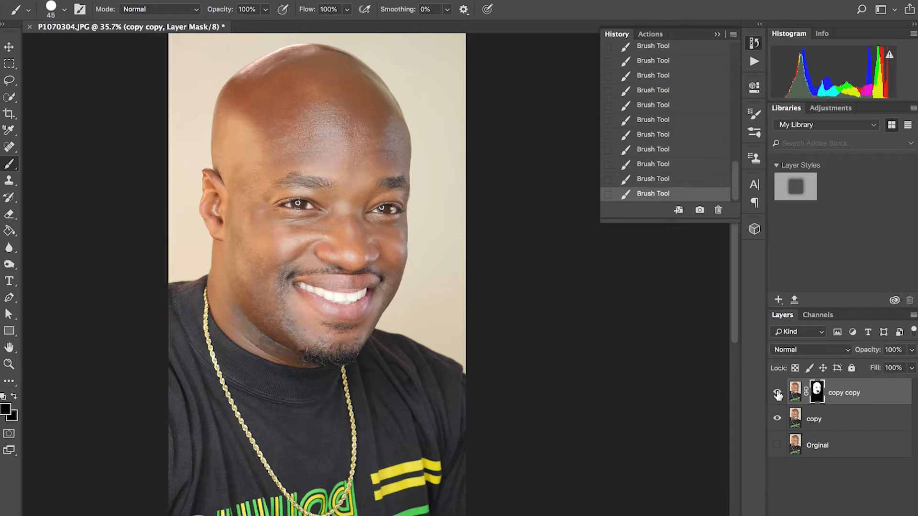
left_click(777, 393)
left_click(777, 393)
left_click(777, 393)
left_click(777, 393)
left_click(9, 47)
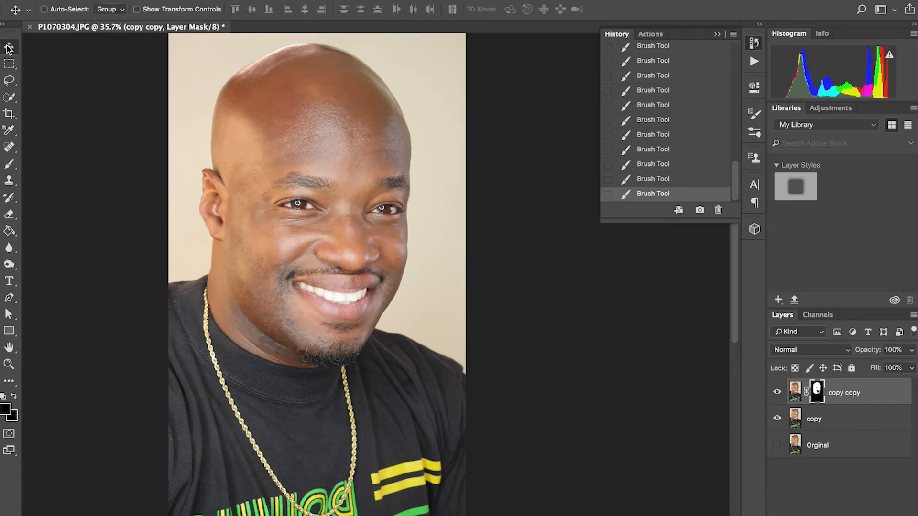
- Save the retouched portrait to the Desktop as a JPEG copy named photo
left_click(111, 0)
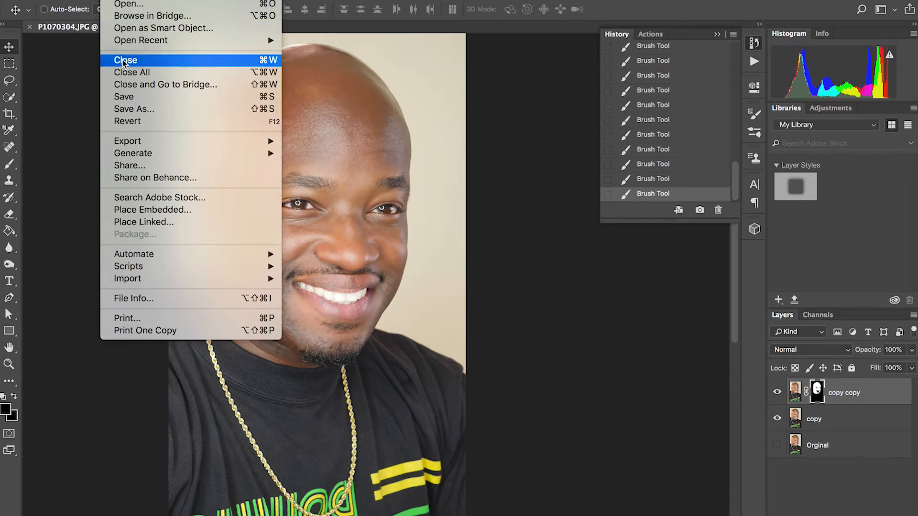
left_click(130, 98)
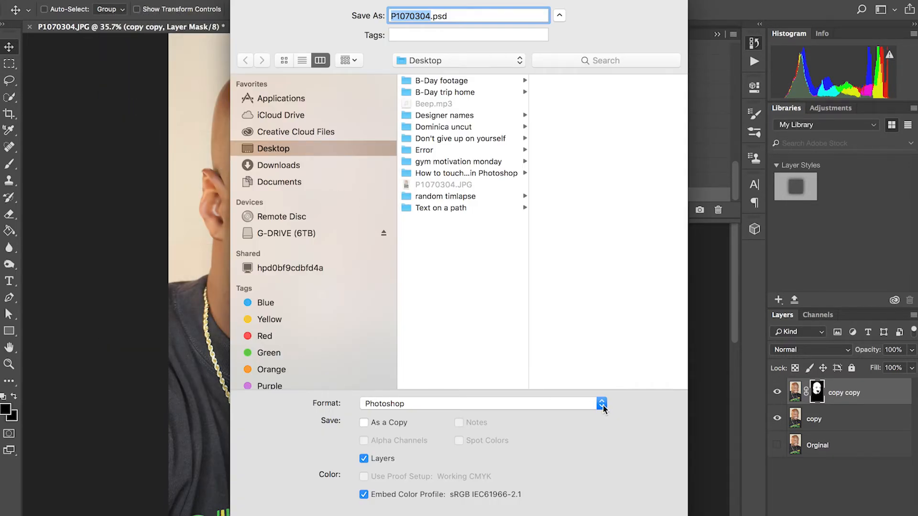
left_click(602, 404)
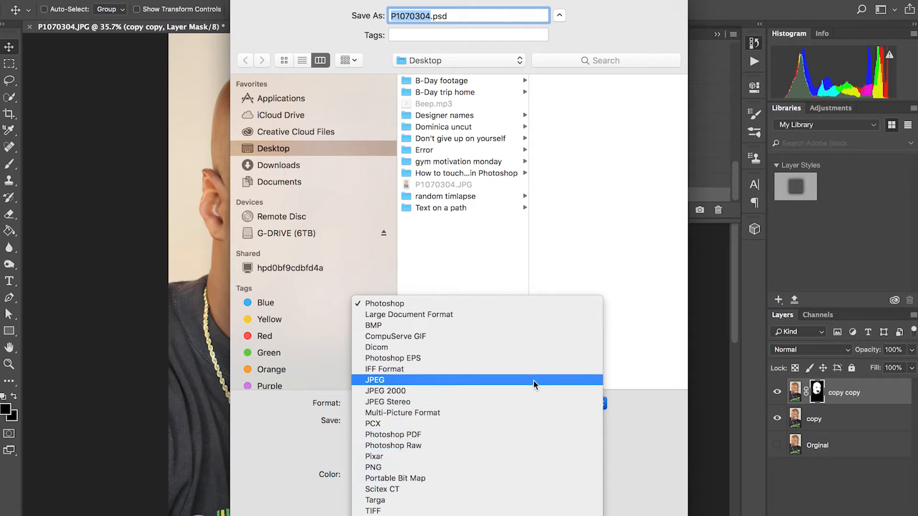
left_click(533, 381)
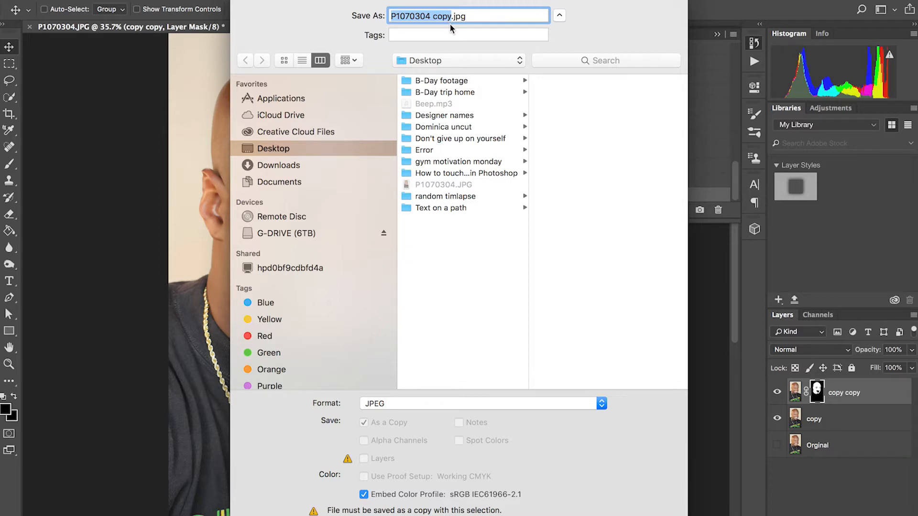
type("photo")
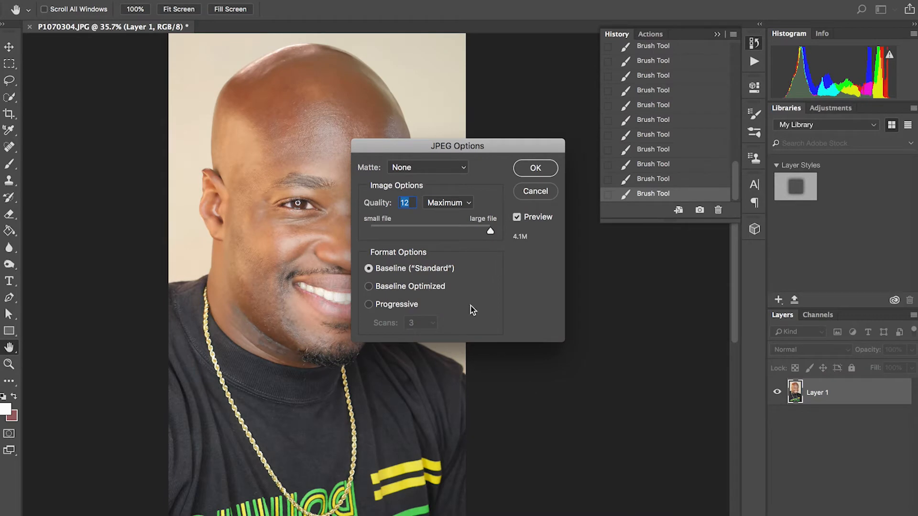
- Lower the JPEG image quality and finish saving the copy
left_click_drag(491, 234, 464, 233)
left_click_drag(426, 230, 433, 232)
left_click(536, 170)
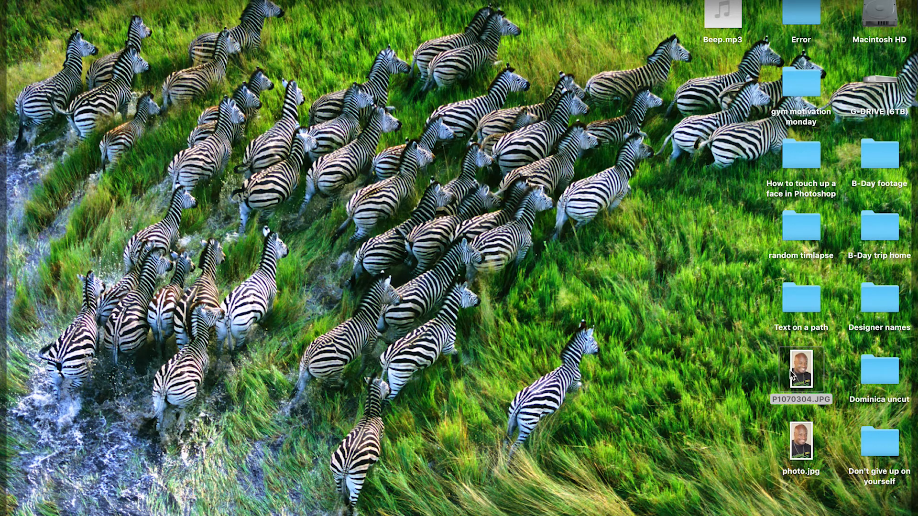
- On the desktop, preview photo.jpg with Quick Look and move the preview window aside
left_click(760, 384)
left_click(801, 437)
right_click(801, 437)
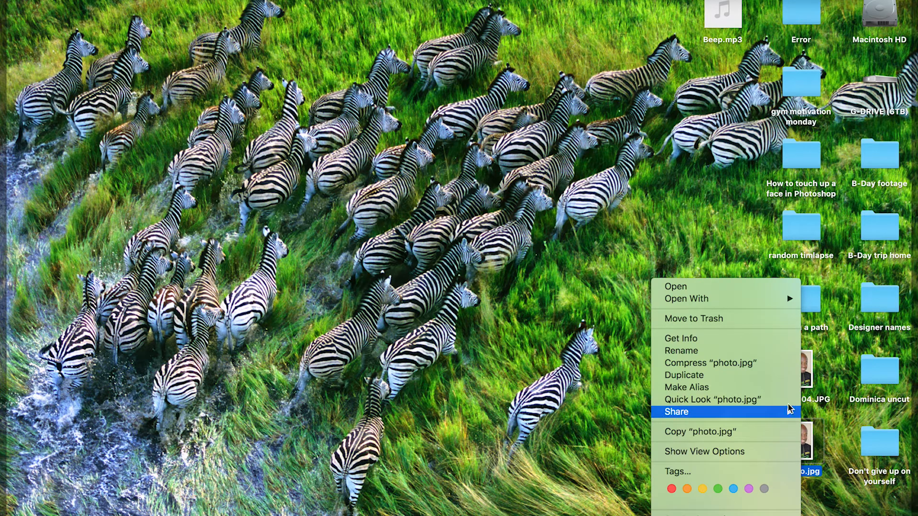
left_click(758, 399)
left_click_drag(408, 16, 244, 5)
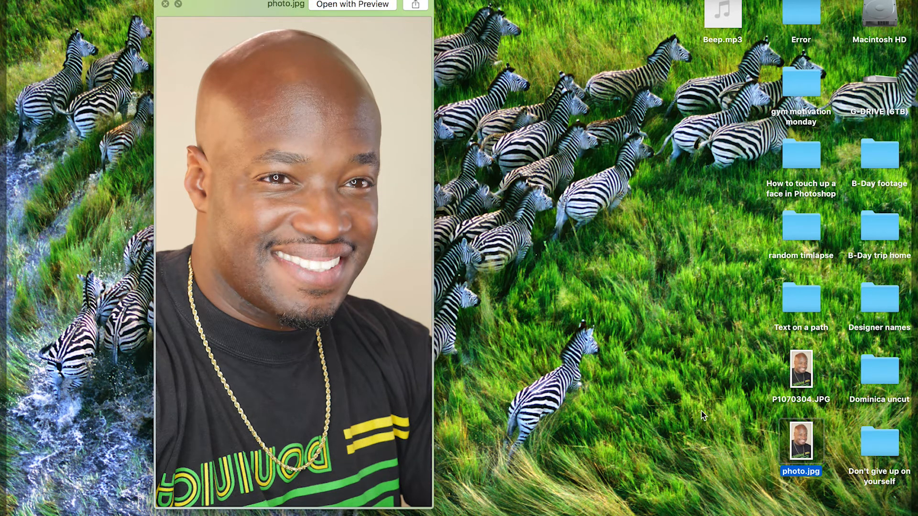
- Switch the Quick Look preview to the original P1070304.JPG and bring up the file's available actions
left_click(796, 378)
right_click(796, 377)
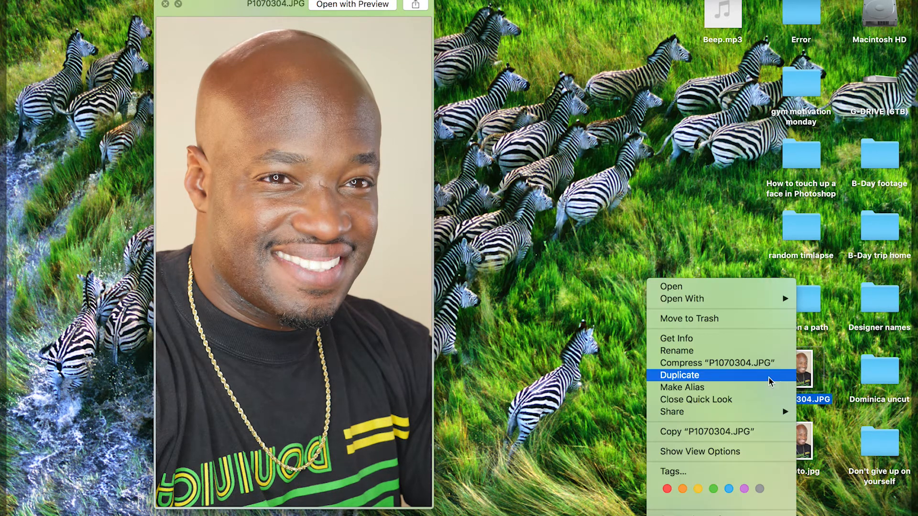
mouse_move(746, 303)
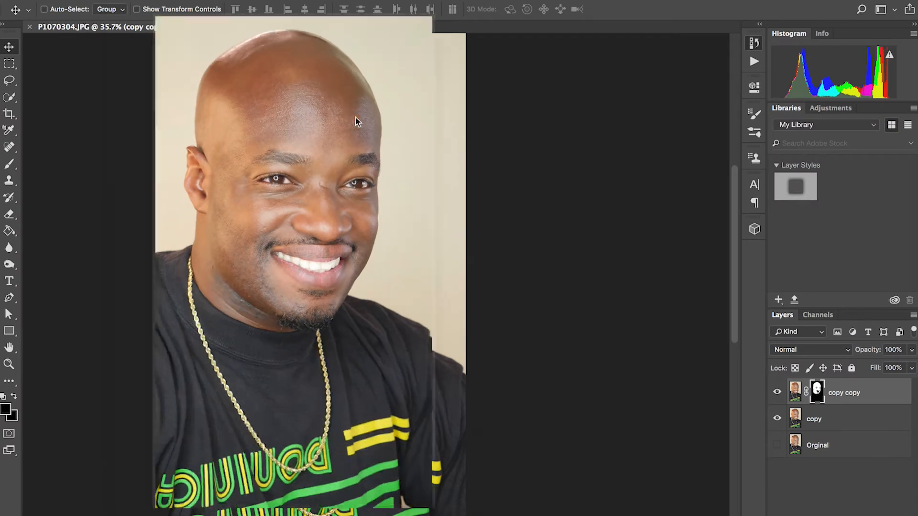
- In Photoshop, close the layered P1070304.JPG document without saving its changes
key("super+q")
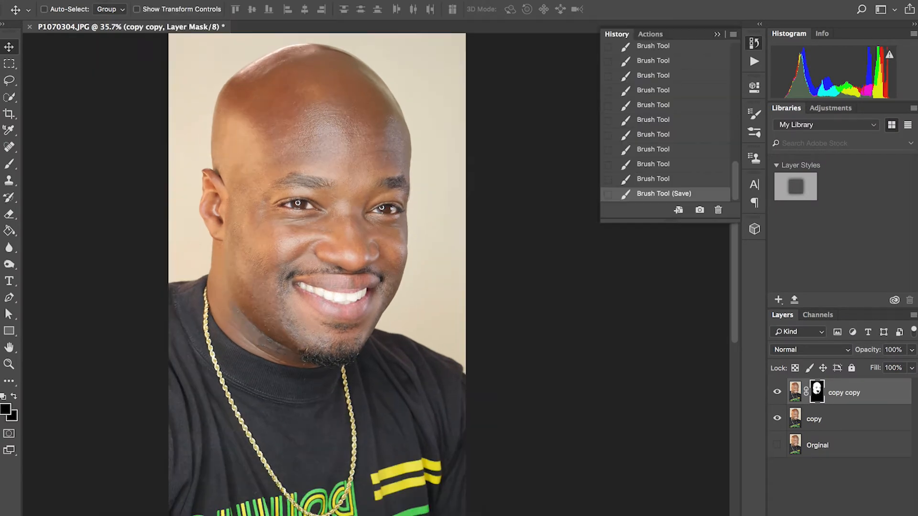
key("super+w")
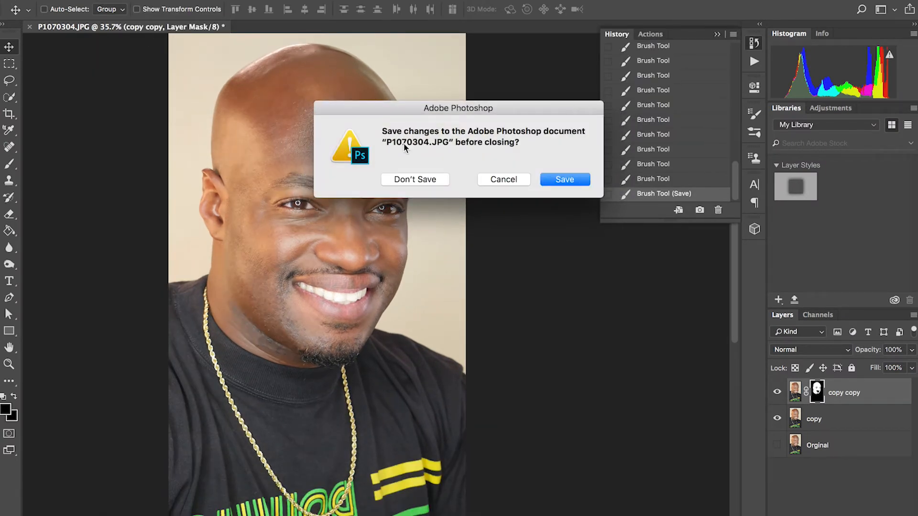
left_click(417, 179)
- Arrange the Preview window beside the Quick Look window to view both portraits side by side, and close the Preview window
left_click_drag(242, 1, 562, 0)
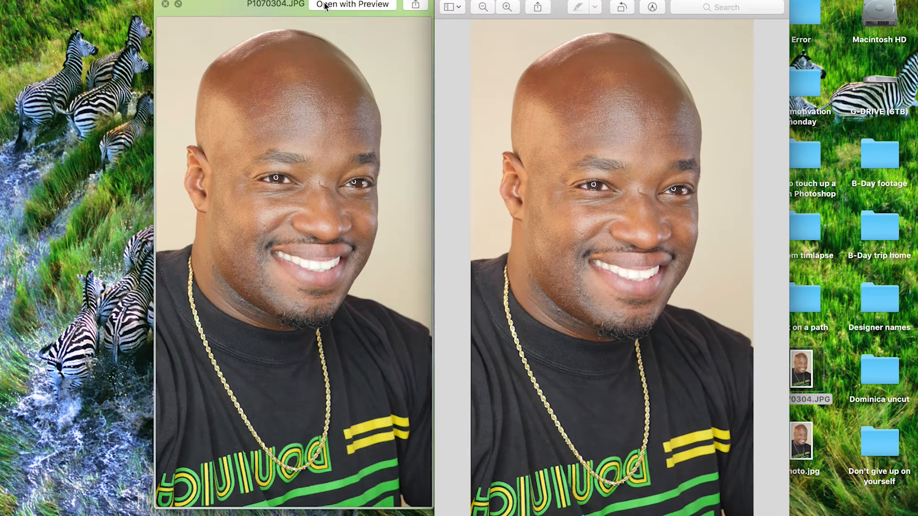
left_click(277, 7)
left_click_drag(277, 7, 255, 1)
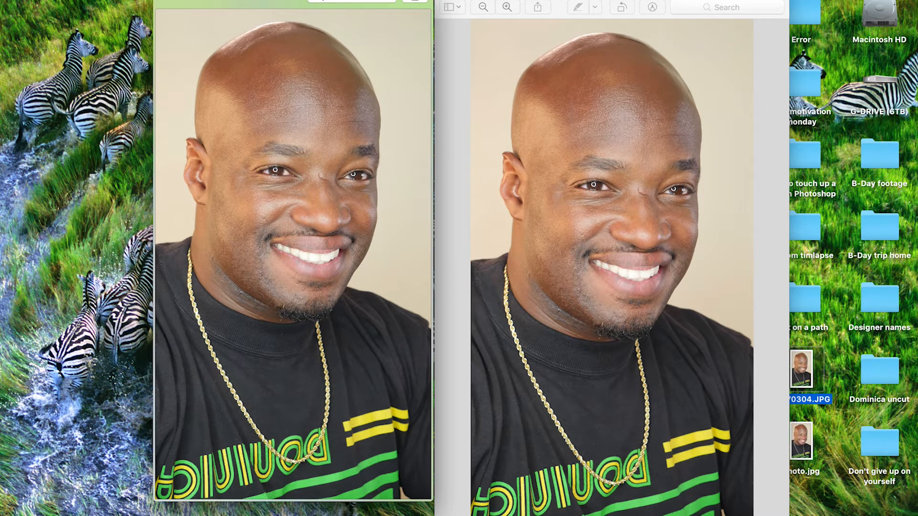
left_click_drag(788, 515, 755, 500)
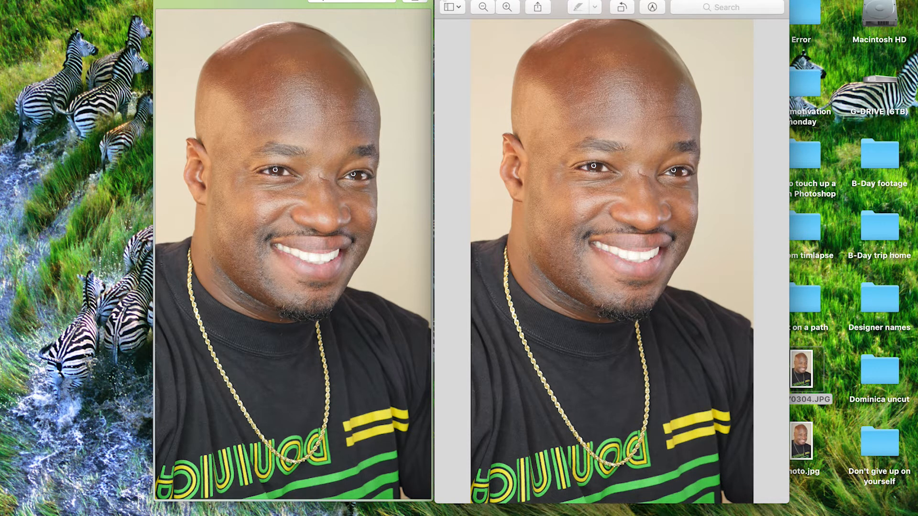
left_click(444, 1)
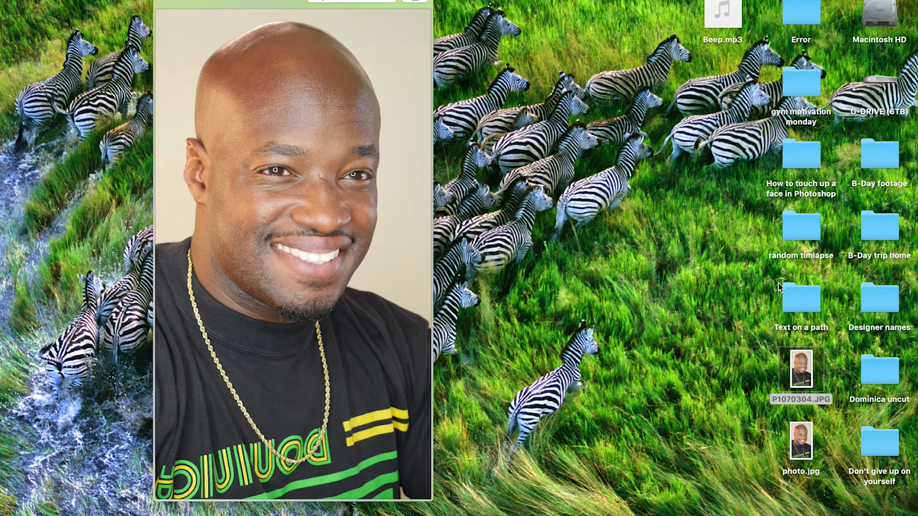
- Compare the retouched photo.jpg with the original P1070304.JPG by repeatedly alternating the Quick Look preview between them, ending on photo.jpg
left_click(800, 442)
right_click(799, 444)
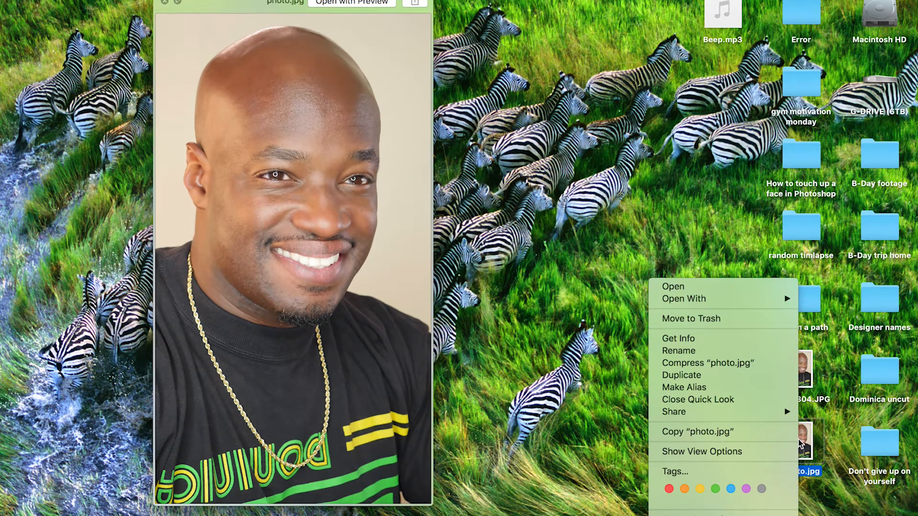
left_click(801, 444)
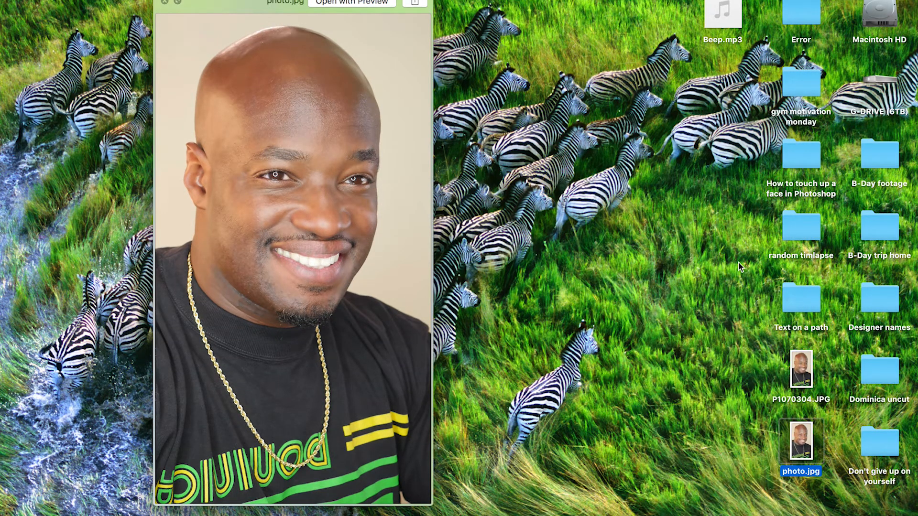
left_click(802, 363)
left_click(803, 443)
left_click(805, 380)
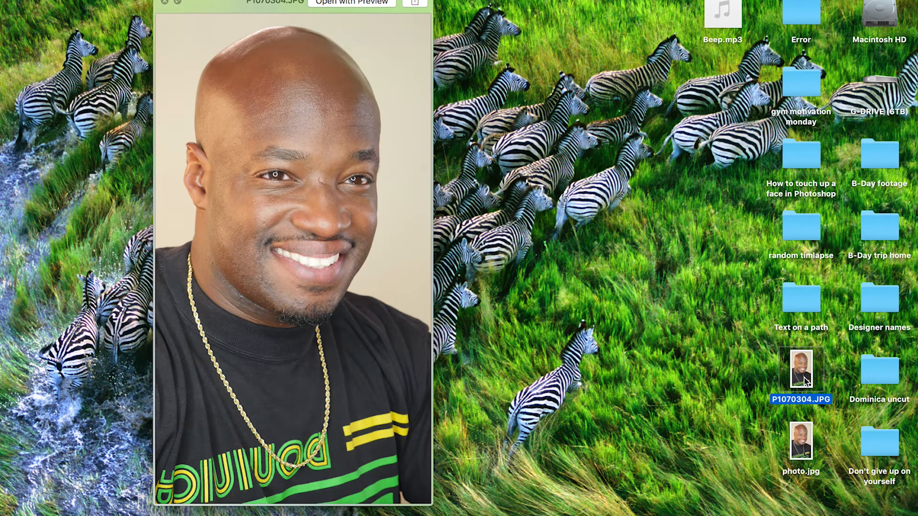
left_click(804, 443)
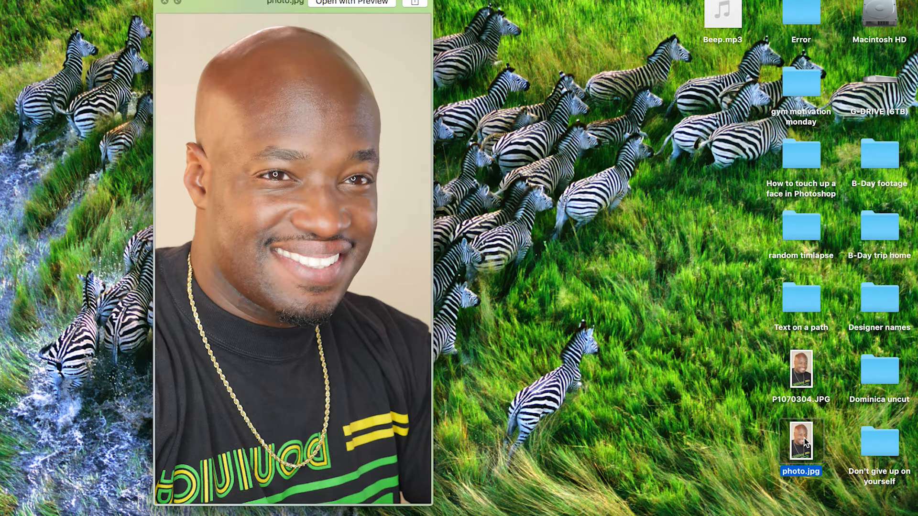
left_click(808, 382)
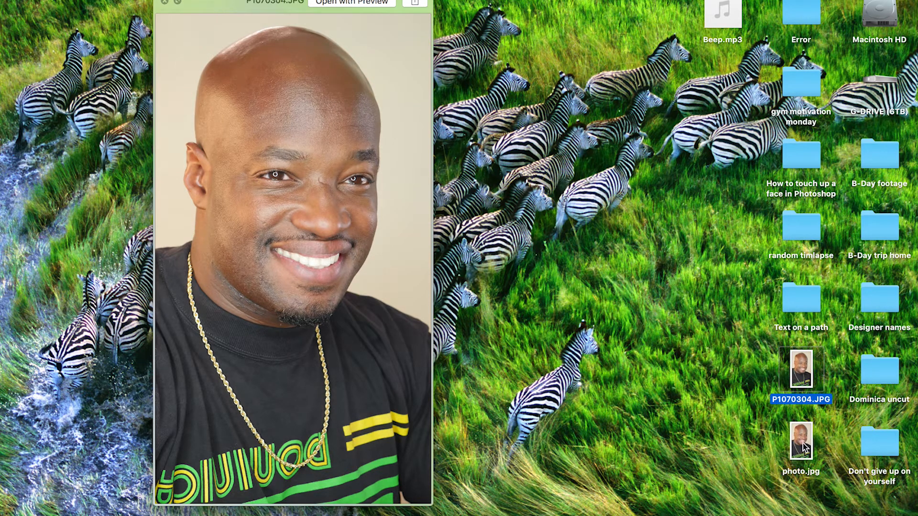
left_click(804, 447)
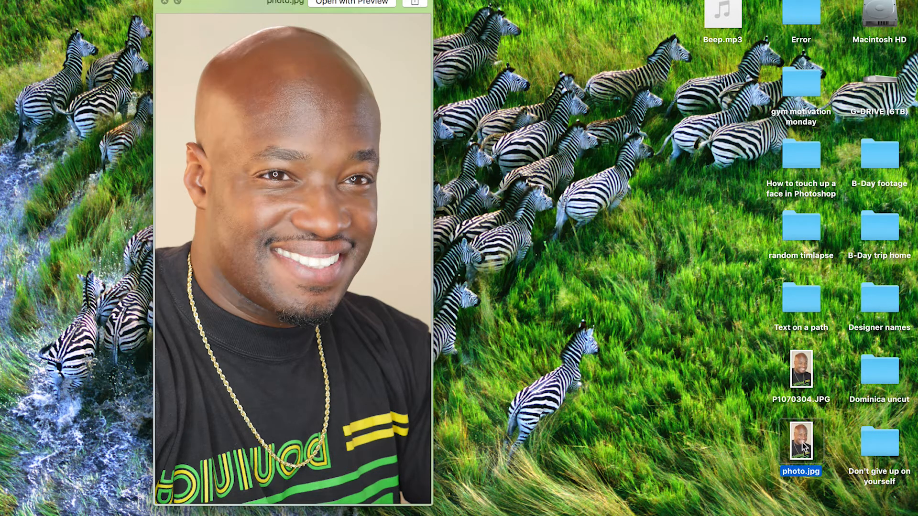
left_click(805, 383)
left_click(803, 448)
left_click(797, 373)
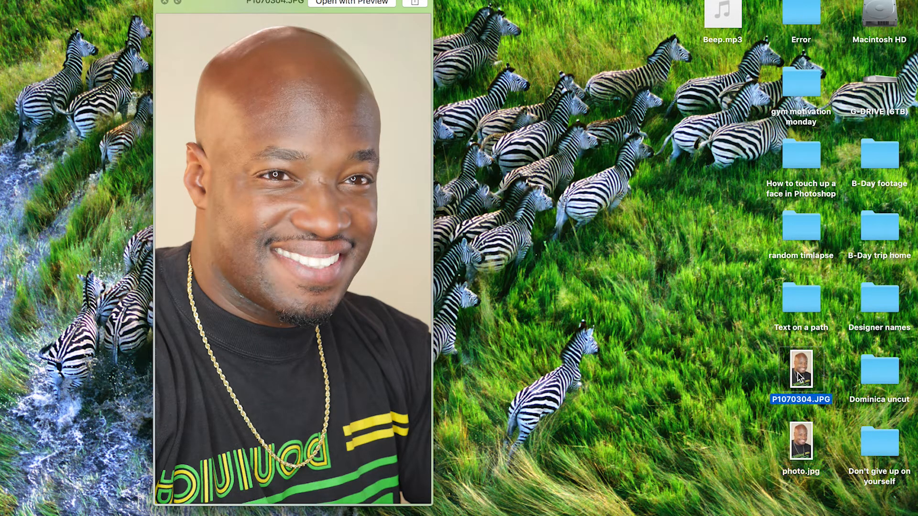
left_click(797, 438)
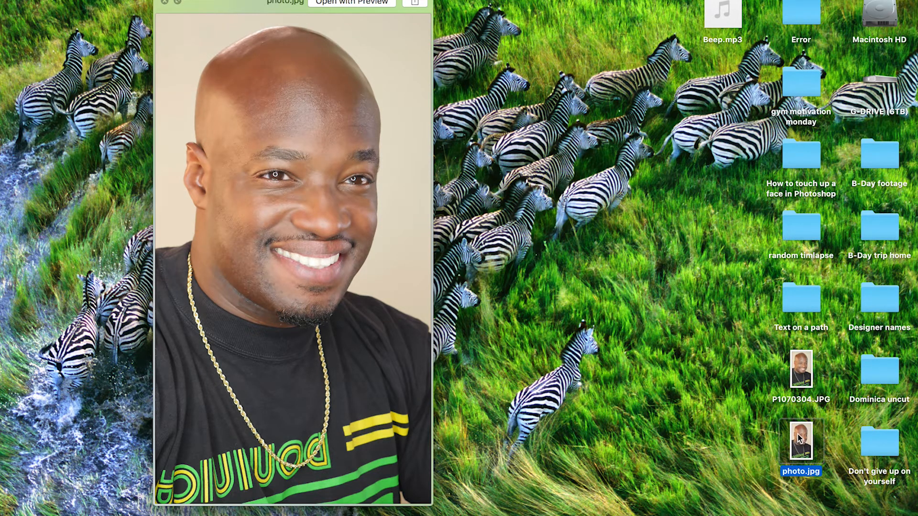
left_click(800, 378)
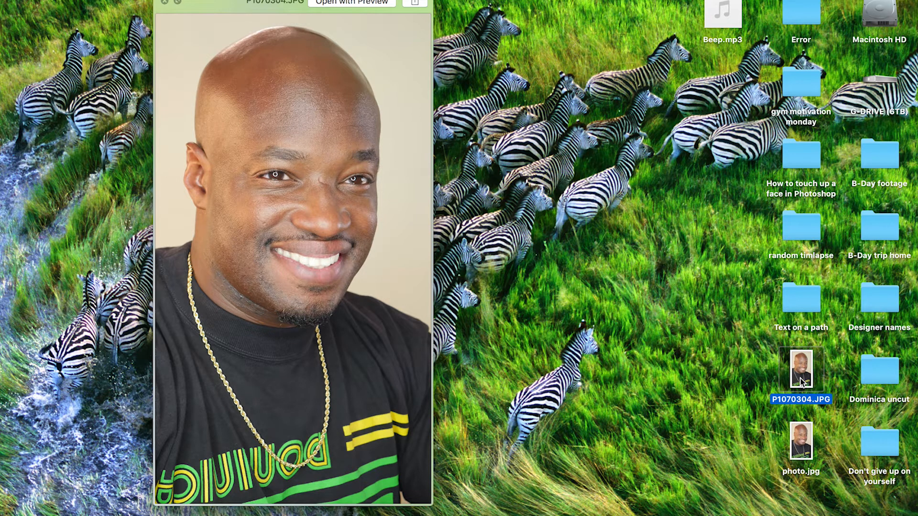
left_click(801, 439)
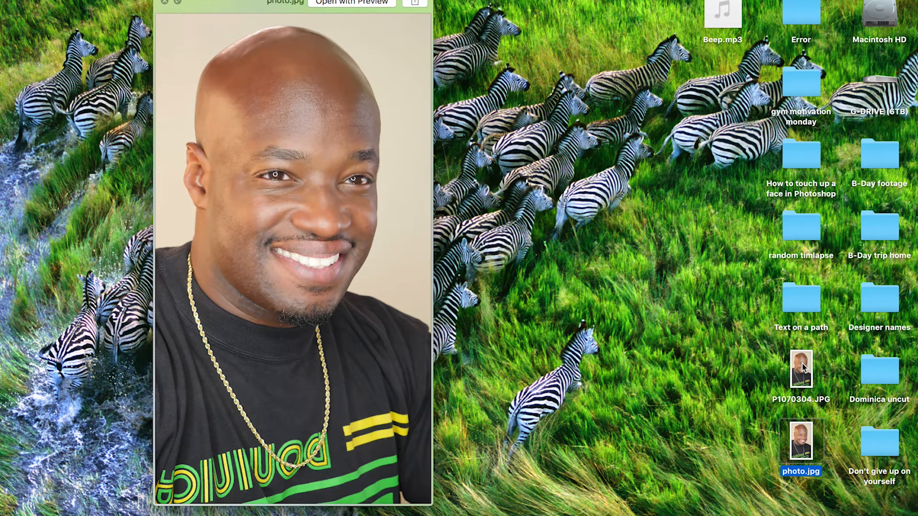
left_click(803, 367)
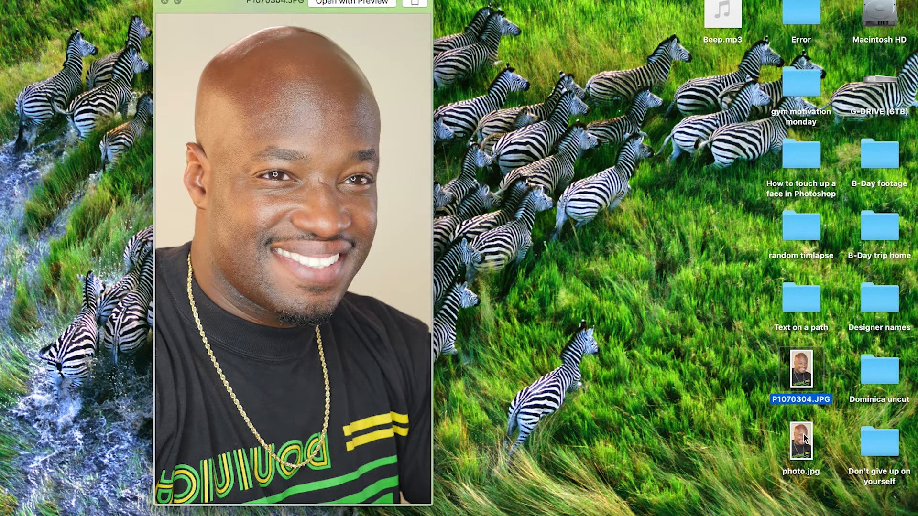
left_click(804, 439)
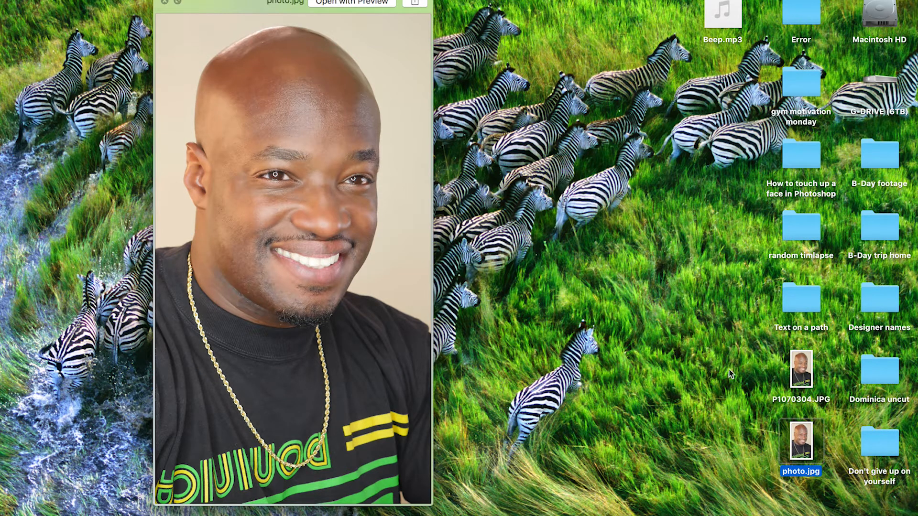
left_click(803, 377)
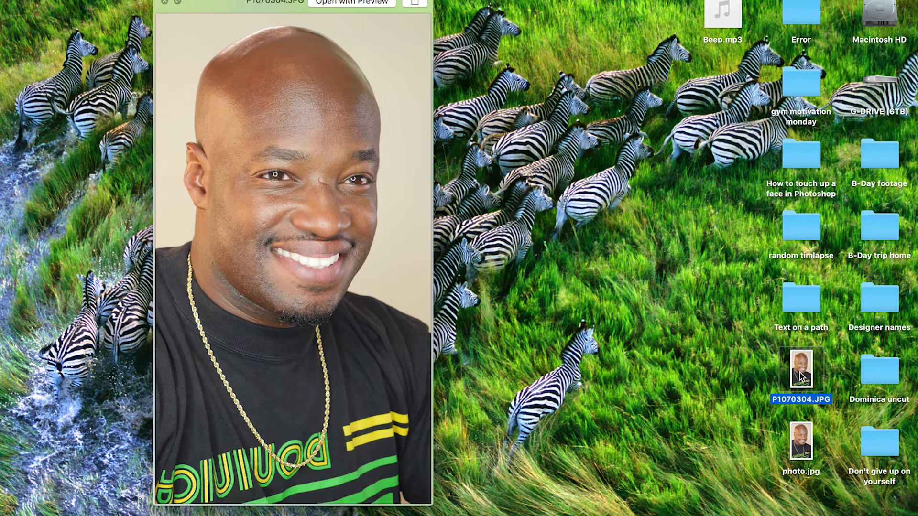
left_click(798, 440)
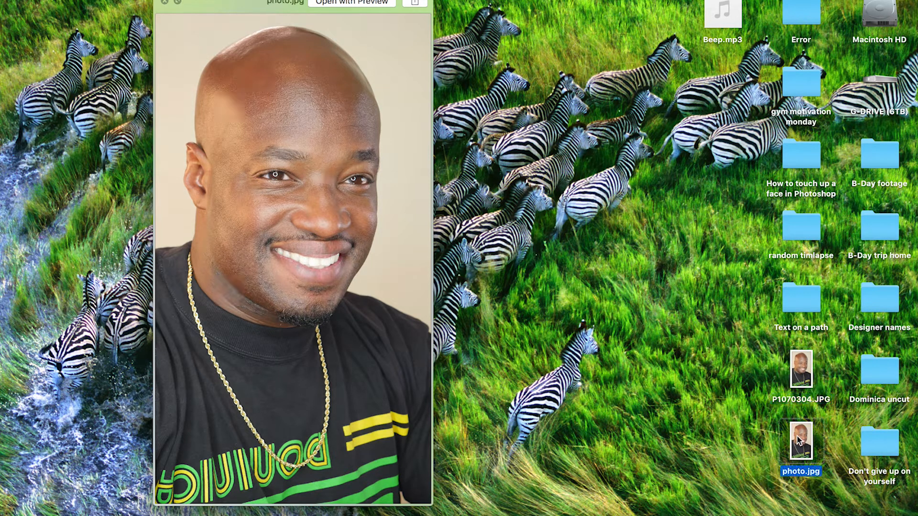
left_click(803, 383)
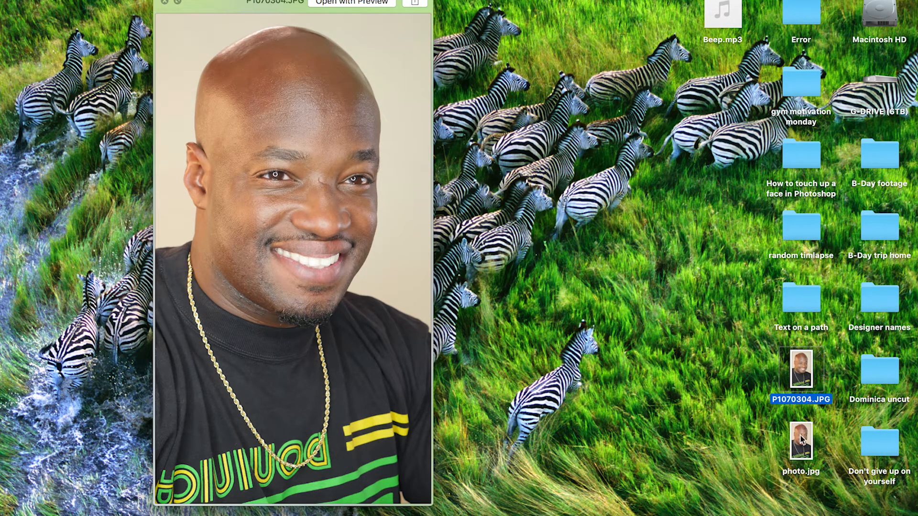
left_click(801, 440)
left_click(803, 380)
left_click(801, 437)
left_click(810, 380)
left_click(801, 429)
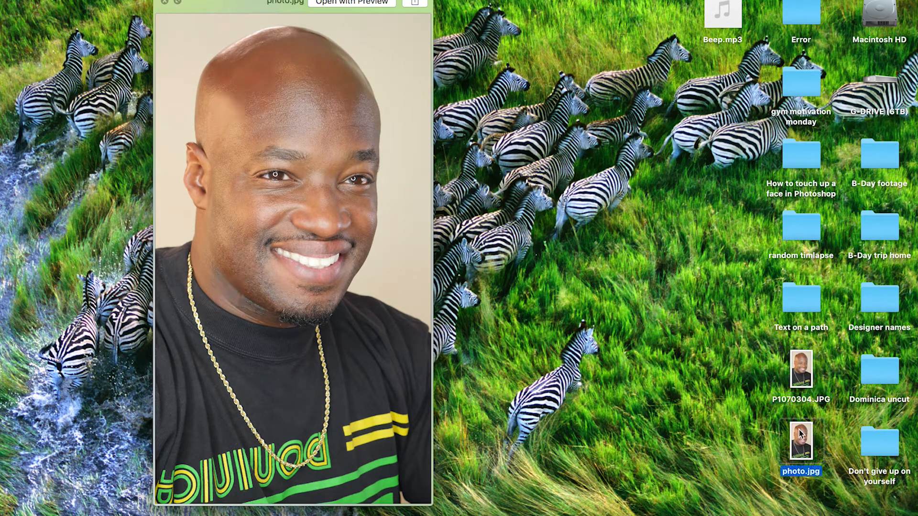
left_click(806, 380)
left_click(802, 435)
left_click(806, 372)
left_click(801, 433)
left_click(806, 380)
left_click(804, 452)
left_click(806, 395)
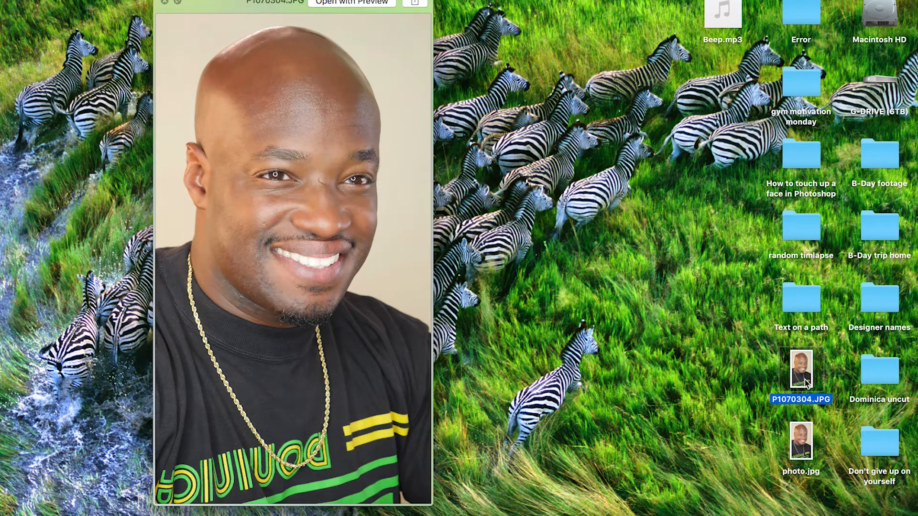
left_click(803, 443)
left_click(805, 380)
left_click(799, 431)
left_click(807, 390)
left_click(806, 433)
left_click(803, 379)
left_click(800, 448)
left_click(804, 380)
left_click(805, 431)
left_click(796, 388)
left_click(797, 437)
left_click(805, 372)
left_click(801, 434)
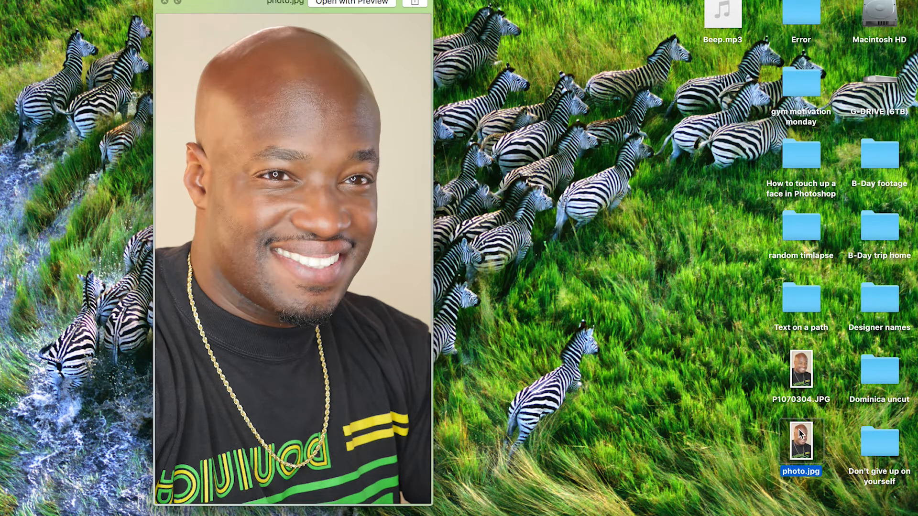
left_click(798, 391)
left_click(797, 438)
left_click(801, 383)
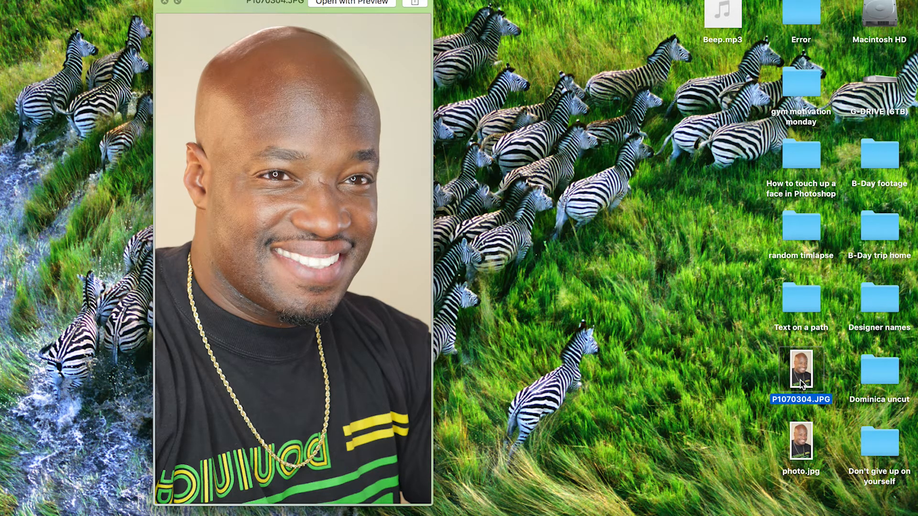
left_click(797, 436)
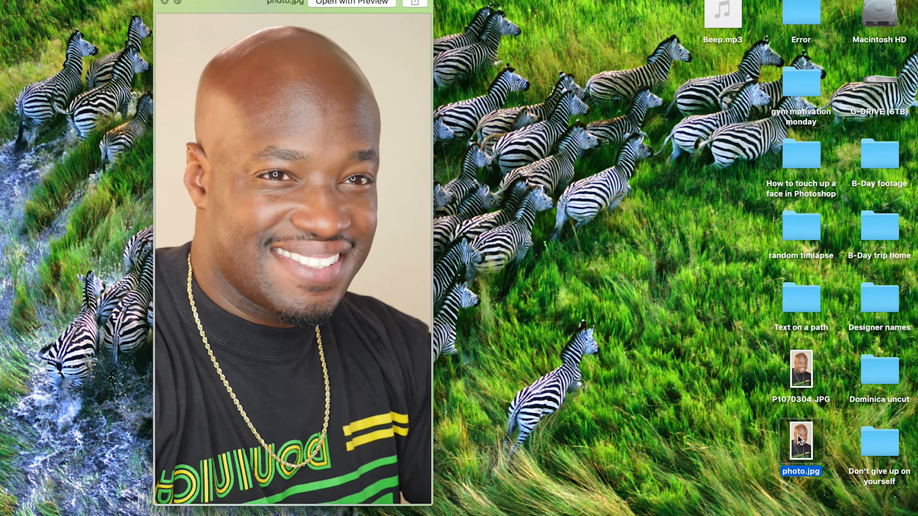
left_click(801, 391)
left_click(795, 445)
left_click(801, 383)
left_click(795, 433)
left_click(797, 380)
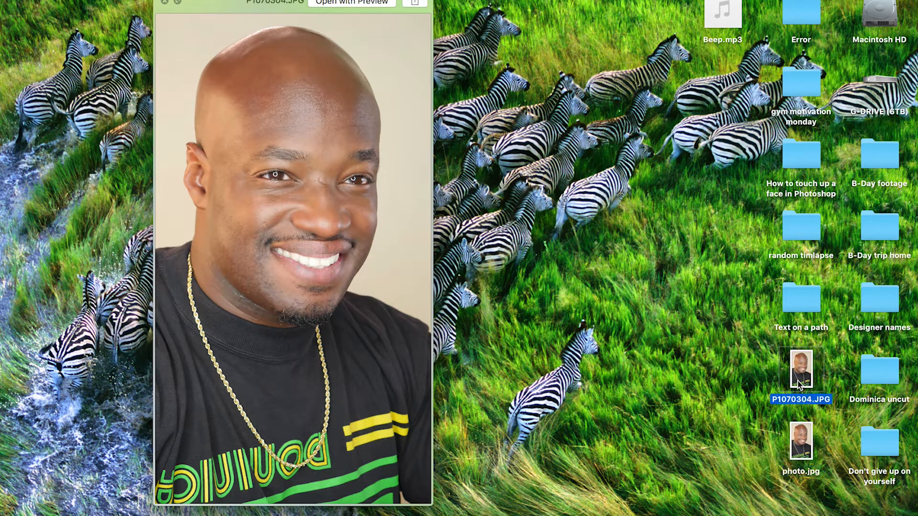
left_click(797, 441)
left_click(804, 378)
left_click(803, 430)
left_click(803, 369)
left_click(800, 435)
left_click(801, 375)
left_click(803, 447)
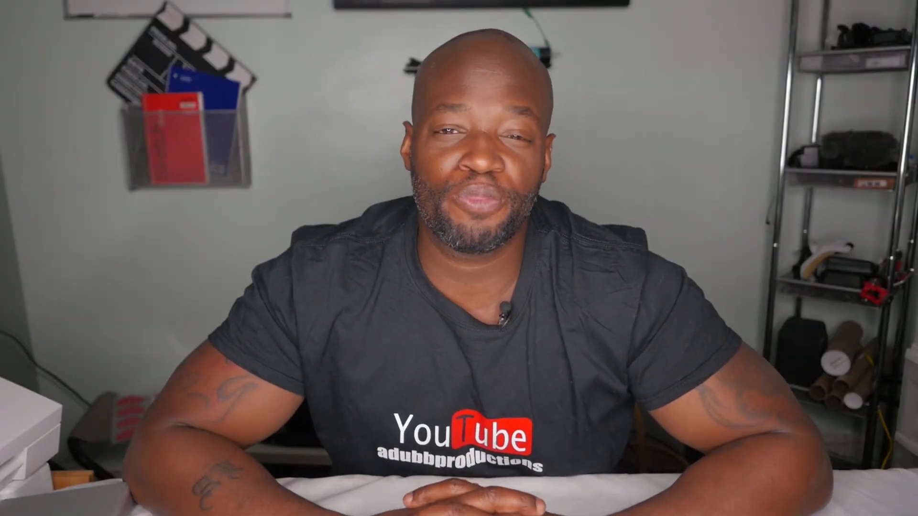